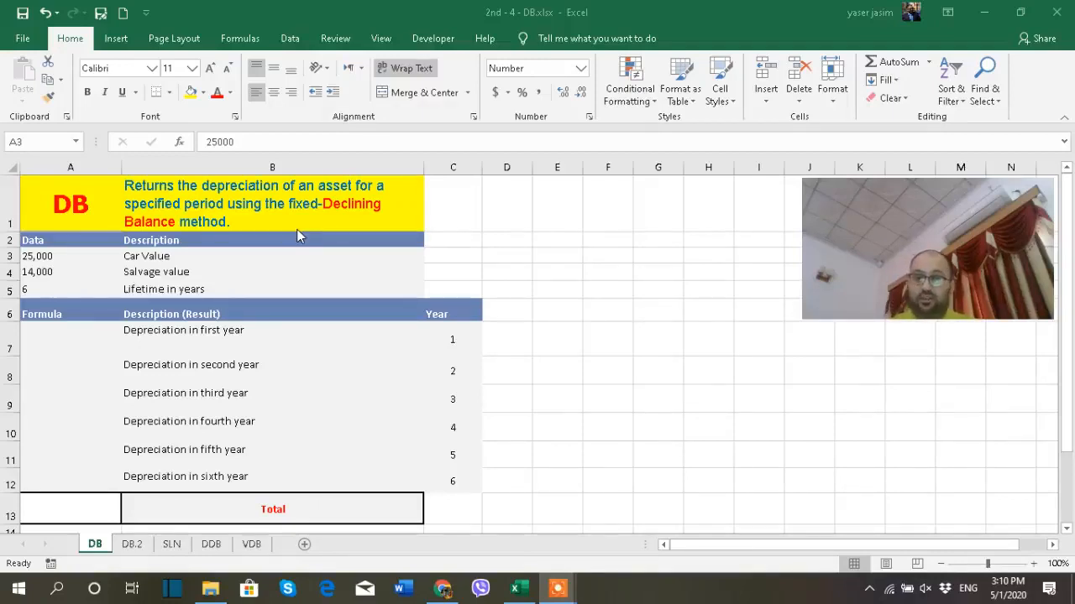
- Look over the SLN straight-line sheet alongside the DB declining-balance sheet
click(173, 546)
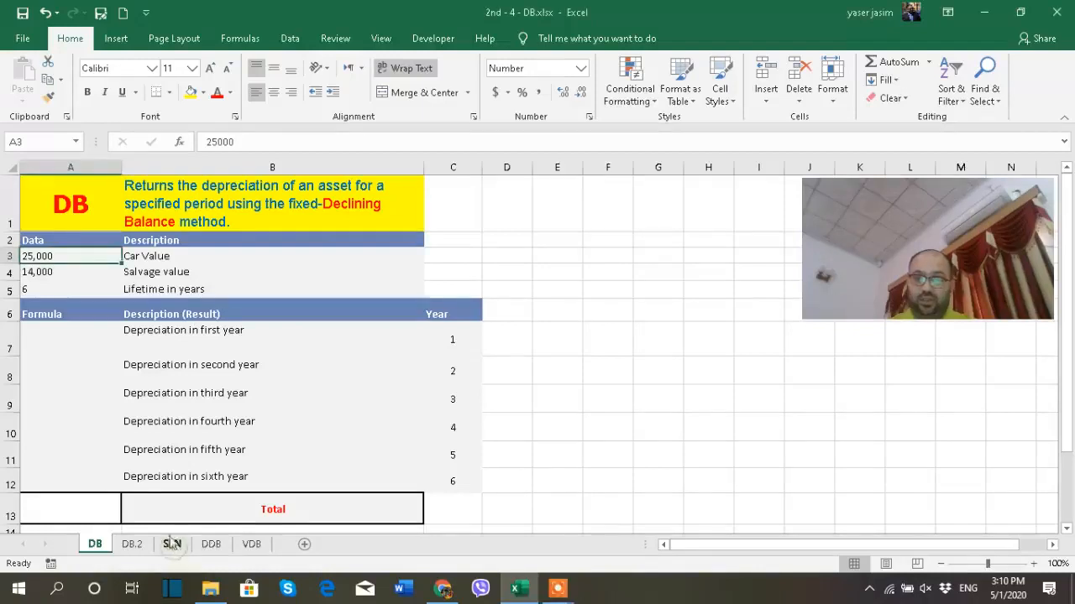
click(173, 546)
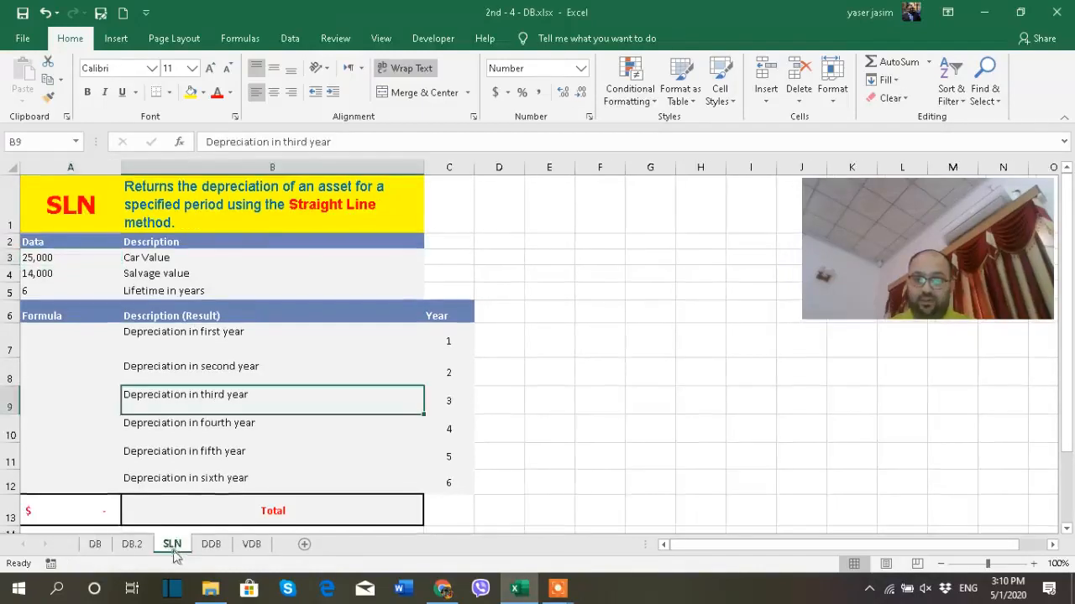
click(95, 546)
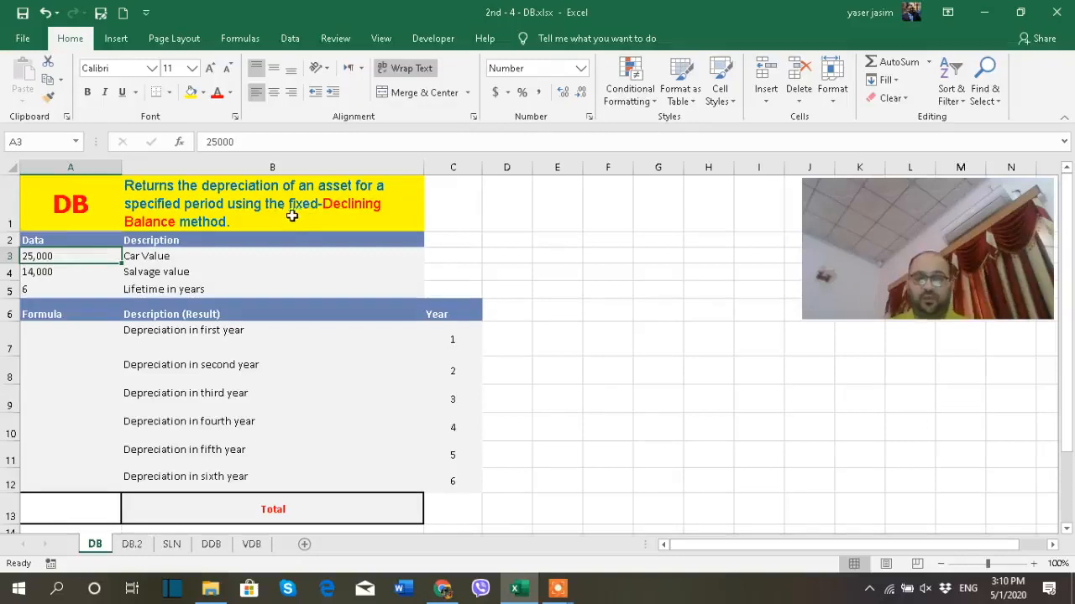
click(171, 544)
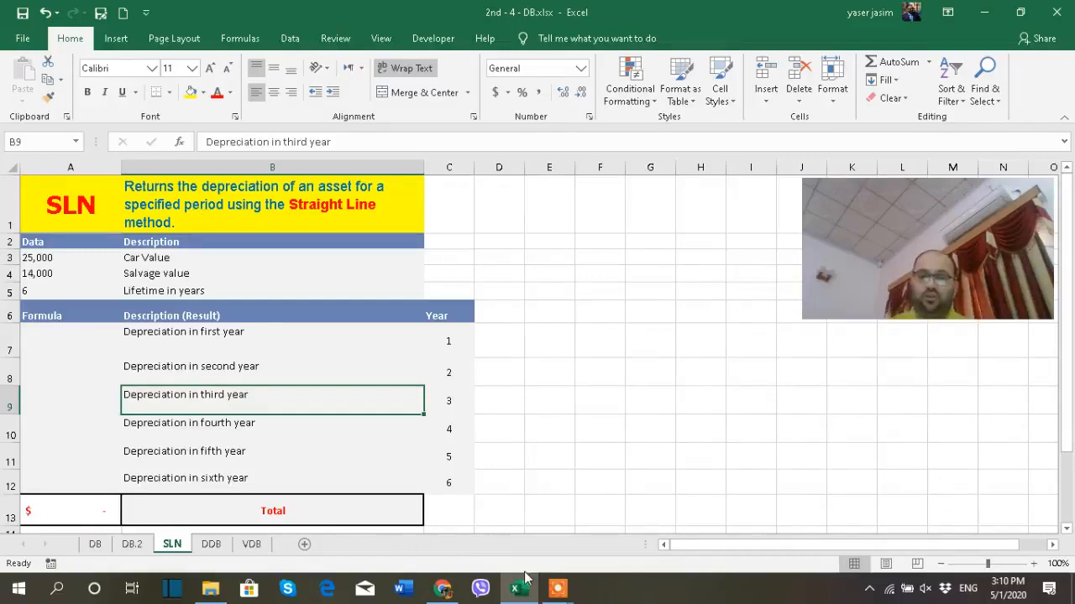
mouse_move(522, 594)
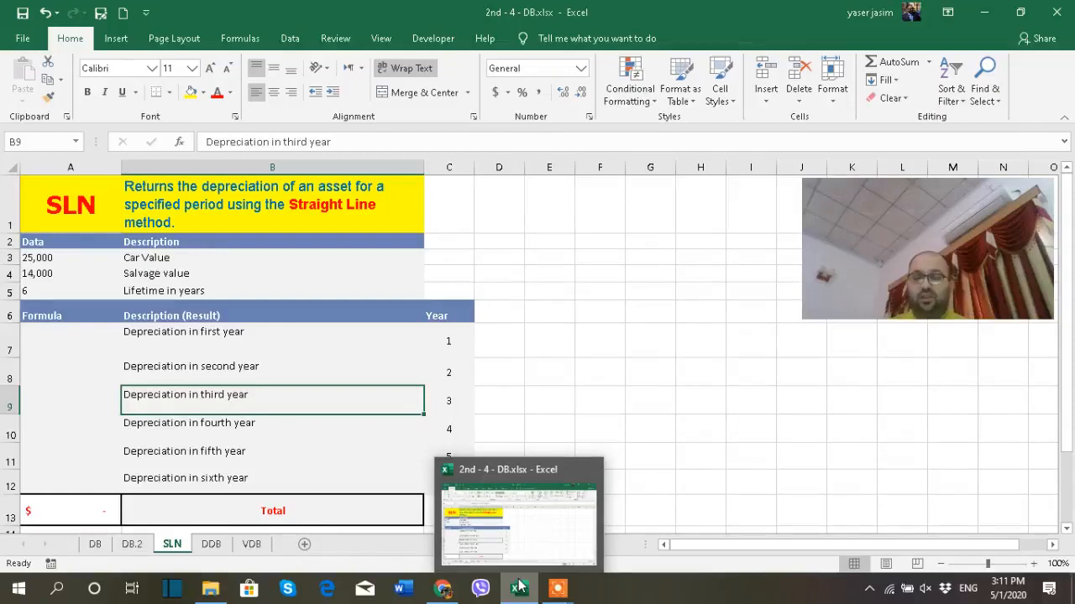
mouse_move(558, 588)
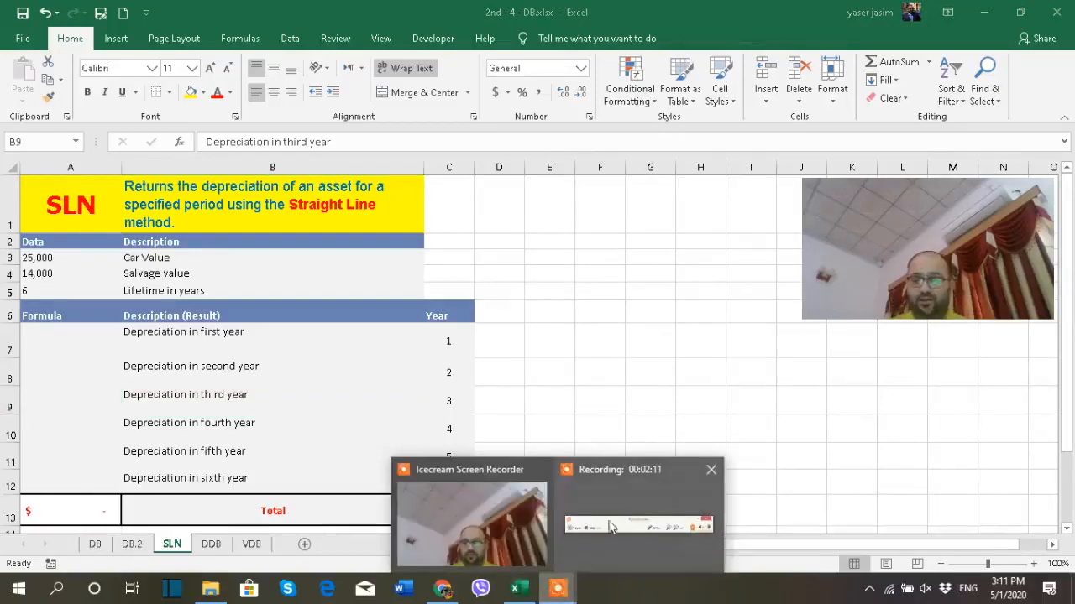
click(605, 497)
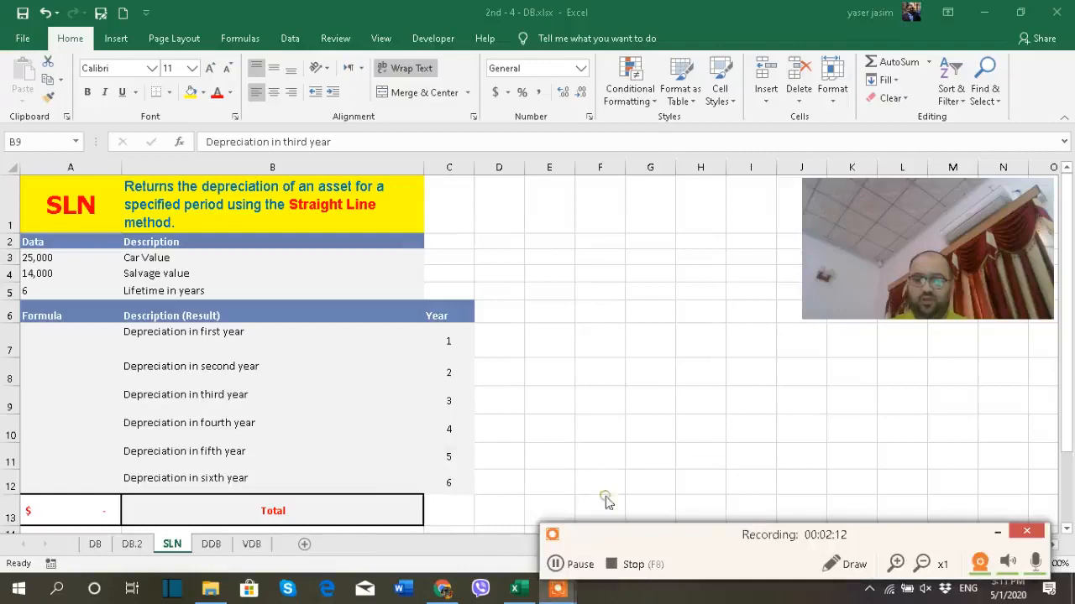
click(579, 564)
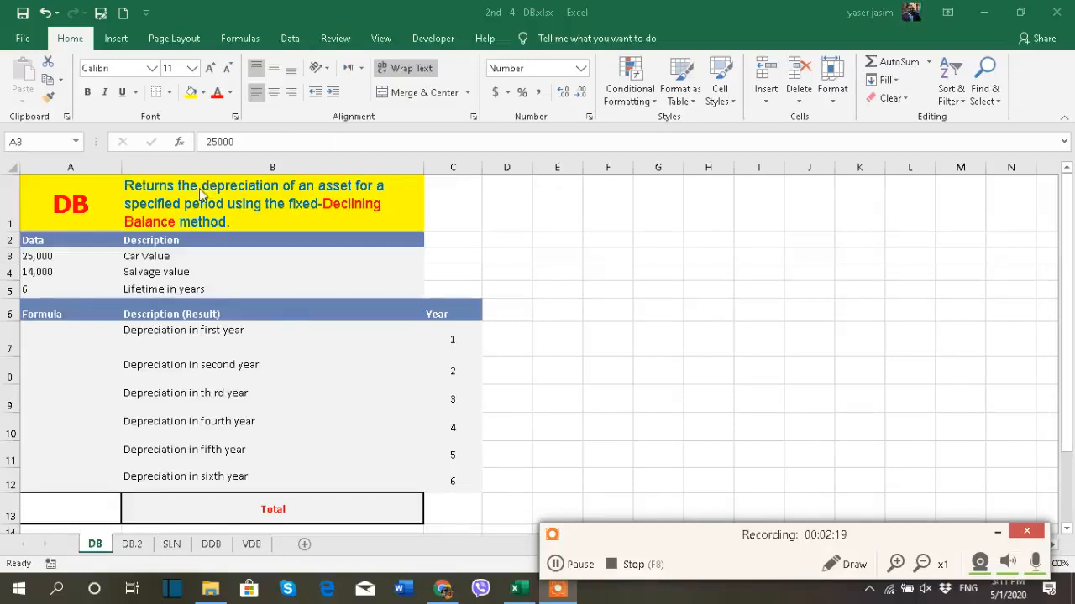
click(998, 533)
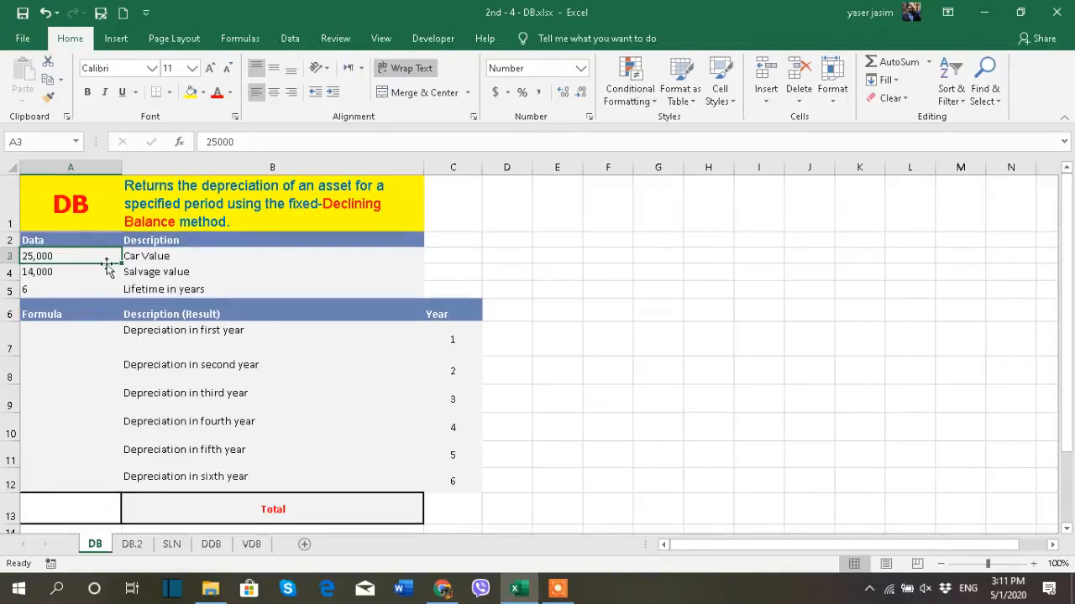
- Try relabelling the car value description in cell B3 of the DB sheet as "Initial Cost"
double_click(180, 256)
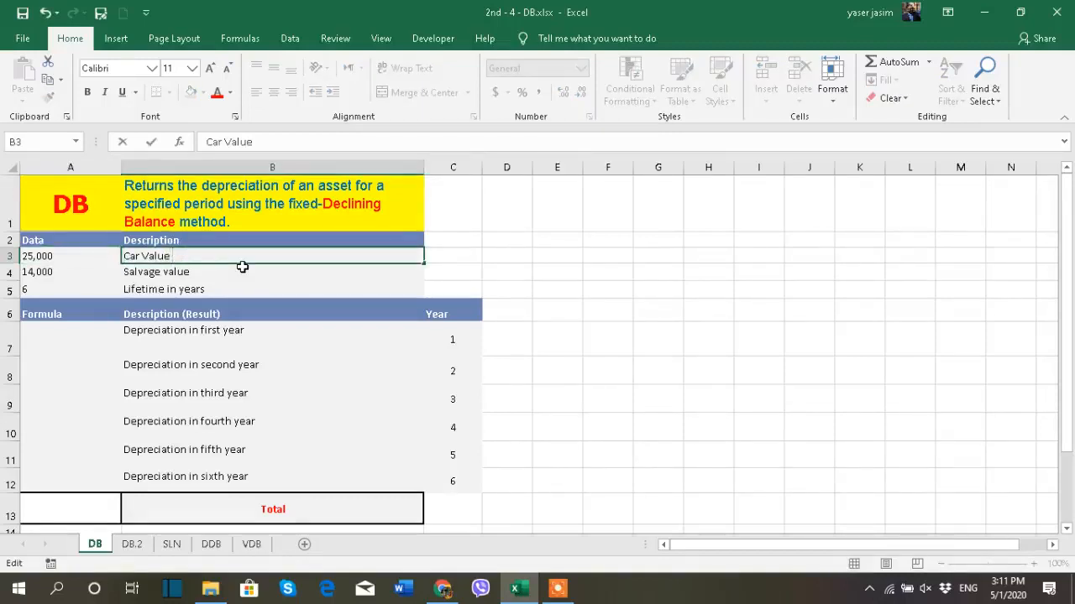
key(BackSpace)
key(BackSpace)
key(BackSpace)
key(BackSpace)
key(BackSpace)
text(cost)
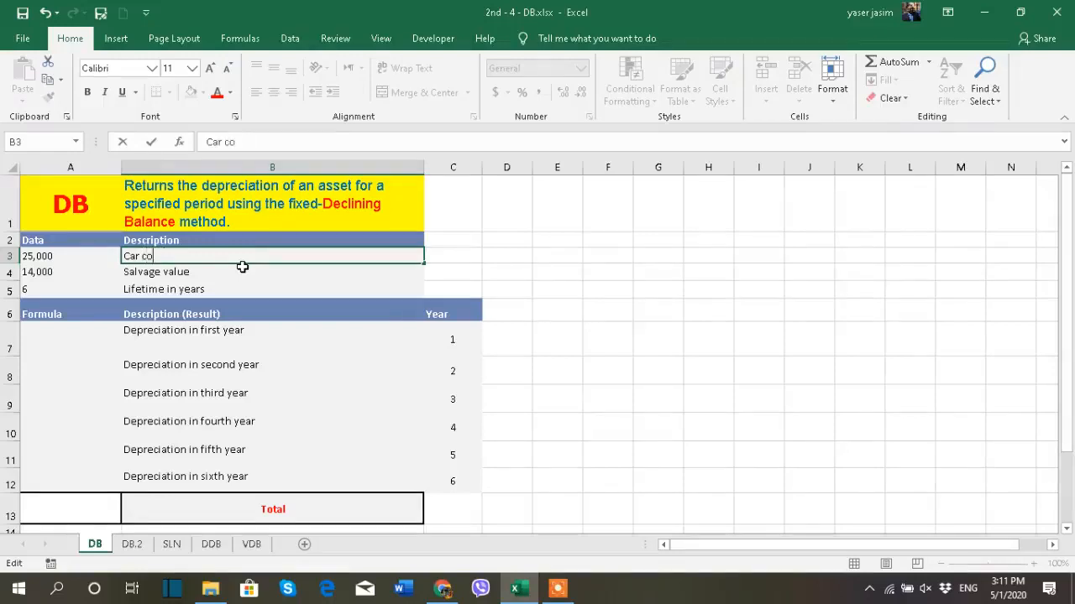
key(BackSpace)
key(BackSpace)
key(BackSpace)
key(BackSpace)
key(BackSpace)
key(BackSpace)
key(BackSpace)
key(BackSpace)
text(Initial Cost)
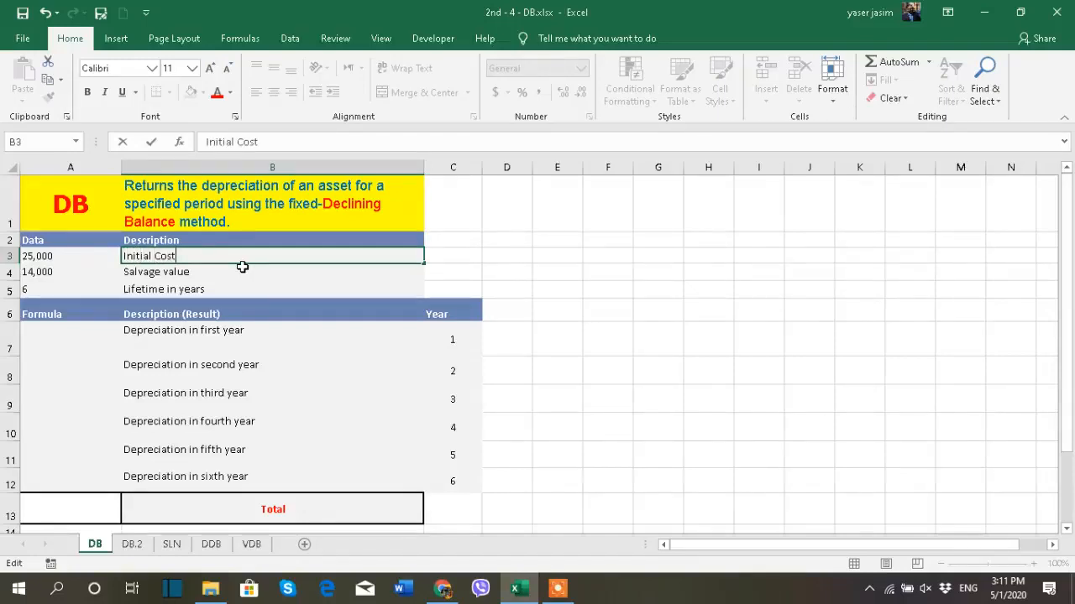
- Set the description in cell B3 of the DB sheet to "Car Initial Cost"
key(BackSpace)
key(BackSpace)
key(BackSpace)
key(BackSpace)
key(BackSpace)
key(BackSpace)
key(BackSpace)
key(BackSpace)
key(BackSpace)
key(BackSpace)
key(BackSpace)
key(BackSpace)
text(Car Cost)
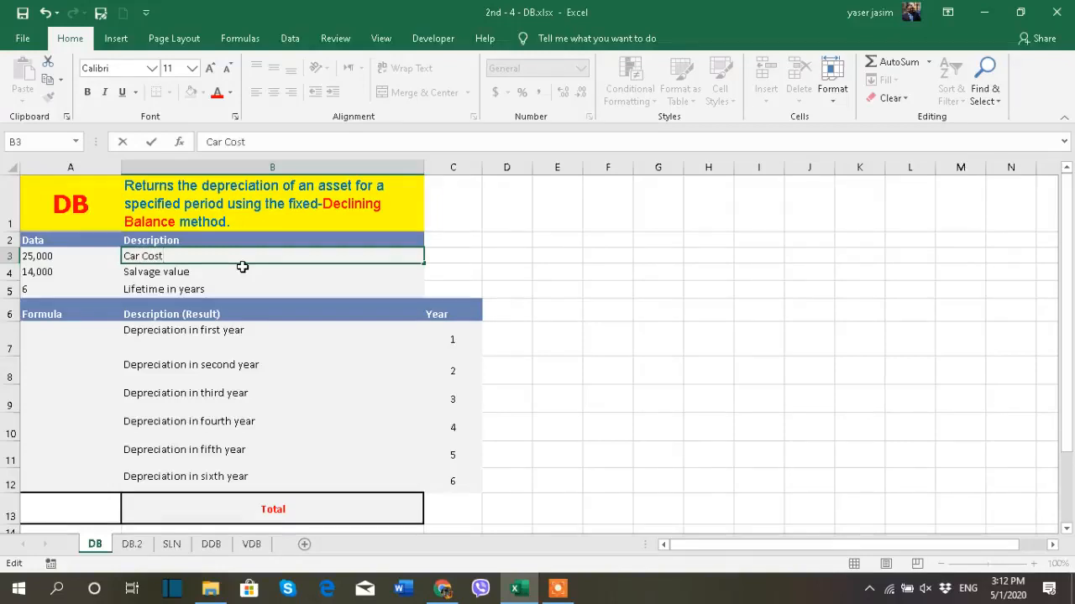
key(BackSpace)
key(BackSpace)
key(BackSpace)
key(BackSpace)
text(Initial Cost)
click(507, 255)
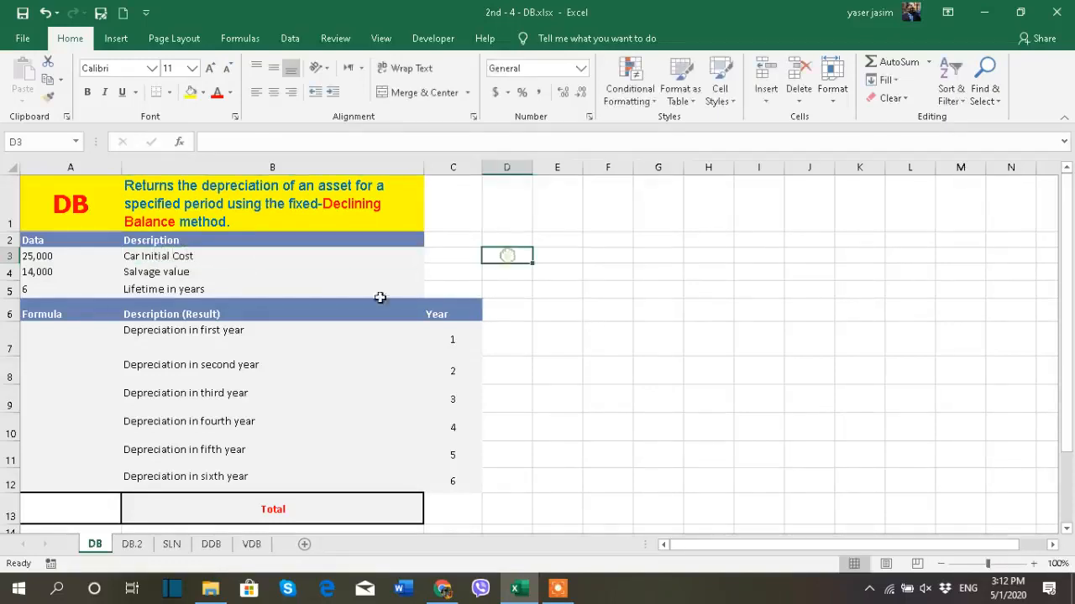
- Review the cost, salvage and lifetime data in A3:A5, the depreciation rows for years 1 to 6, and the Total cell
click(84, 256)
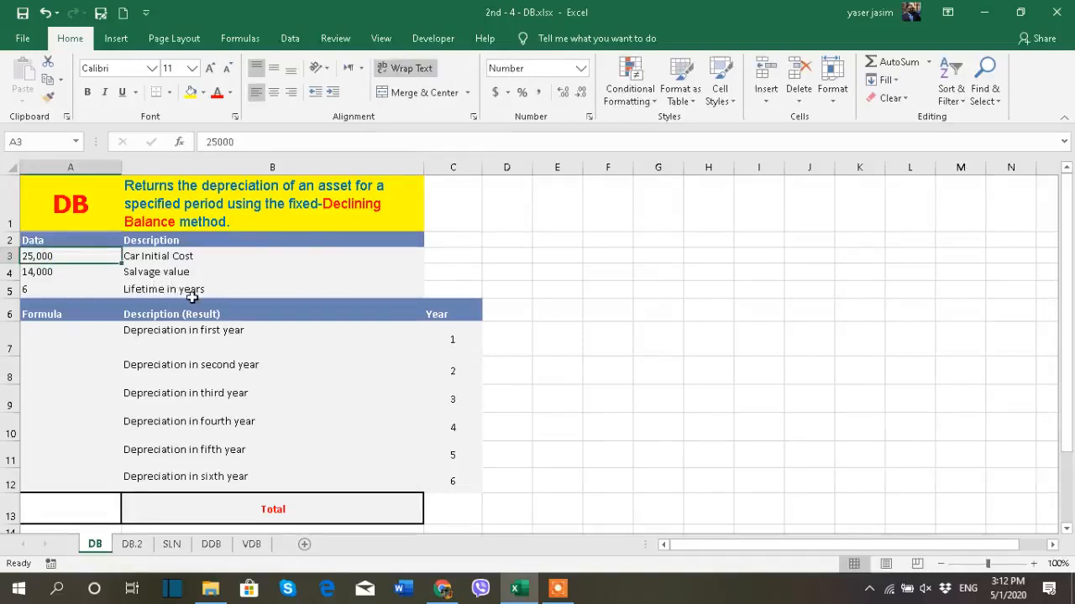
click(77, 276)
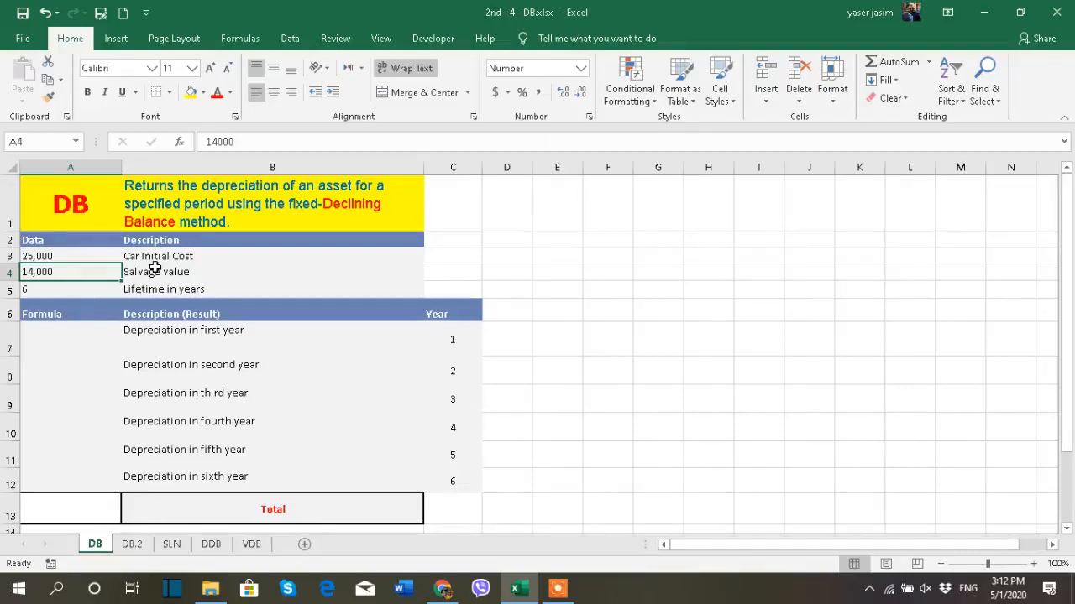
click(83, 286)
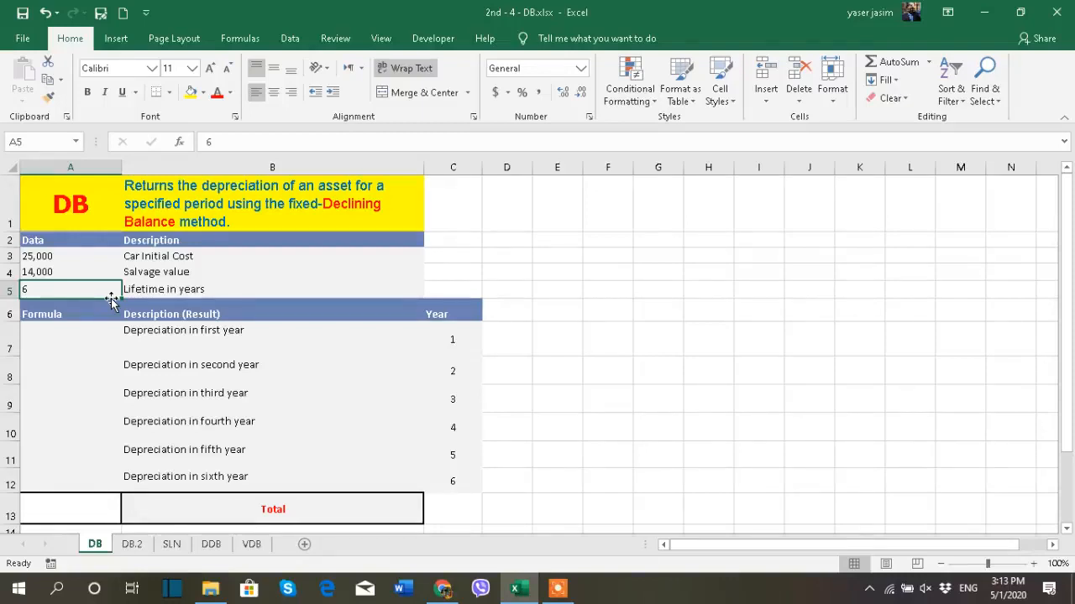
click(101, 336)
click(101, 367)
click(97, 398)
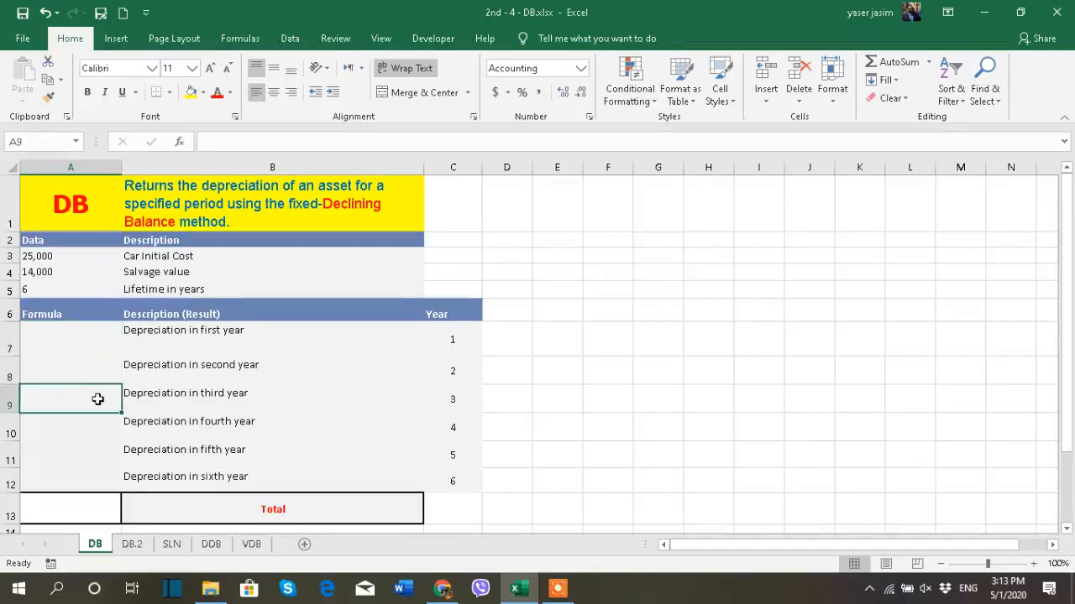
click(94, 430)
click(90, 457)
click(93, 483)
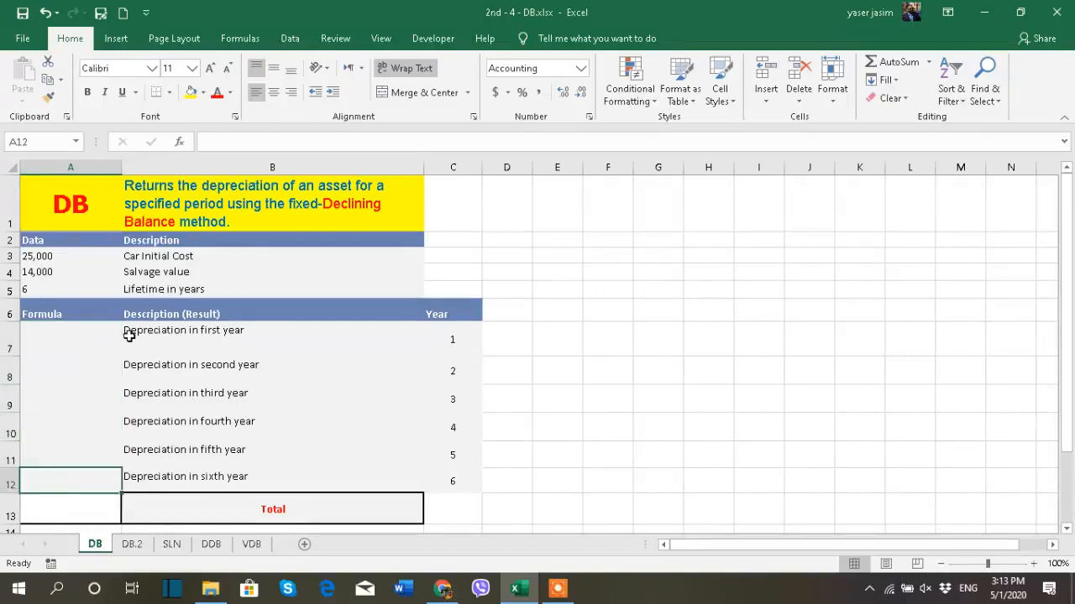
click(425, 336)
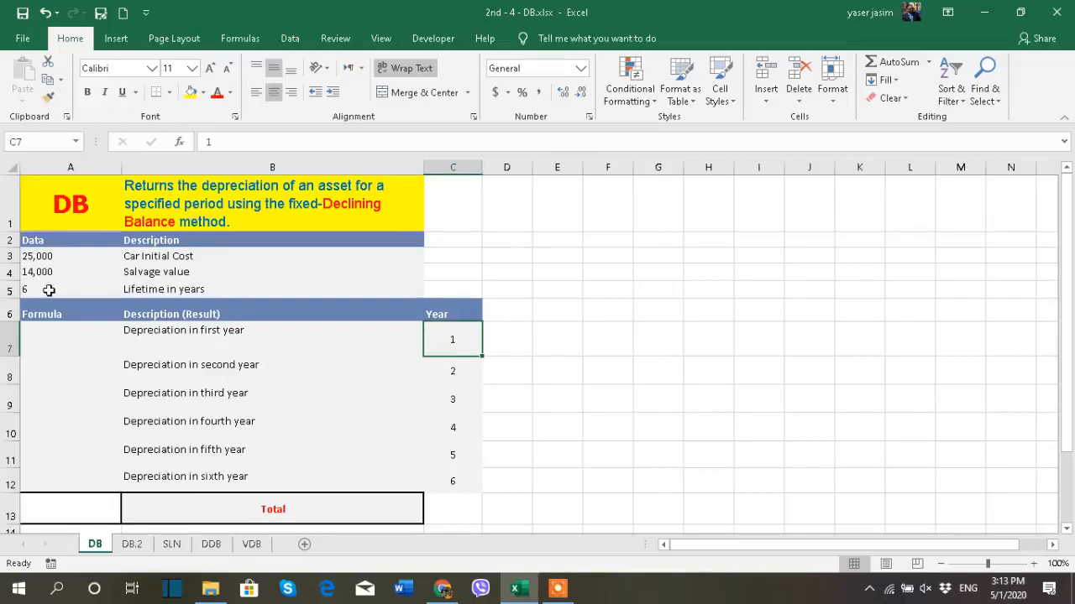
click(104, 337)
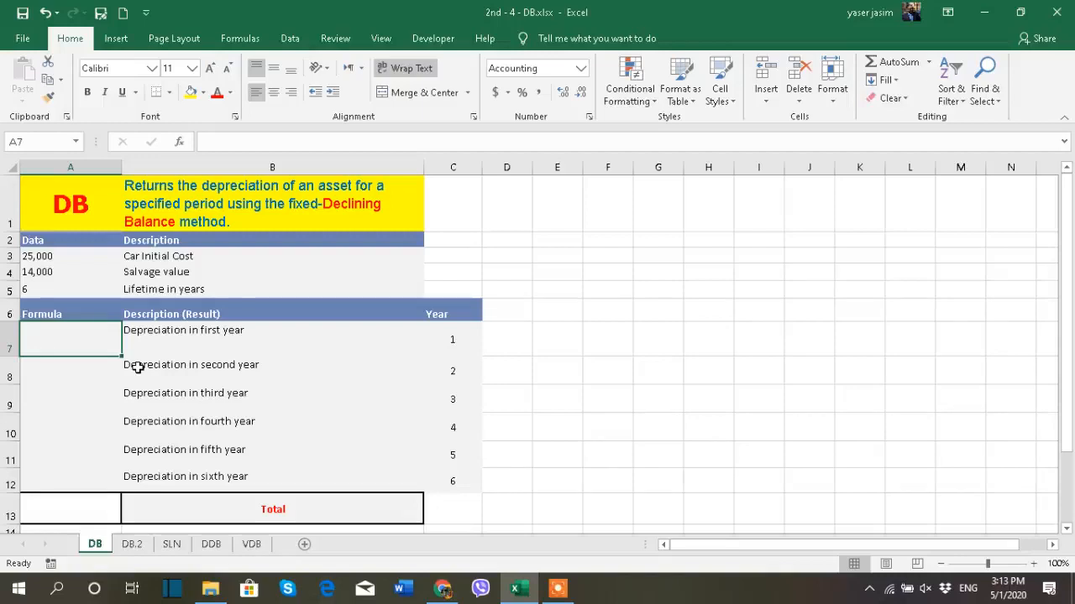
click(87, 374)
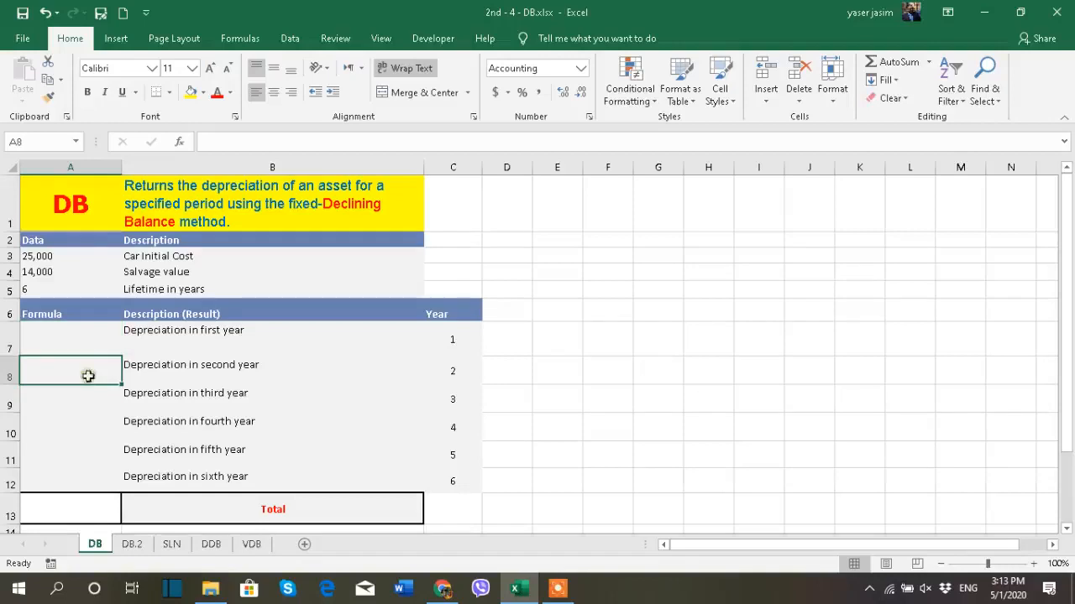
click(90, 403)
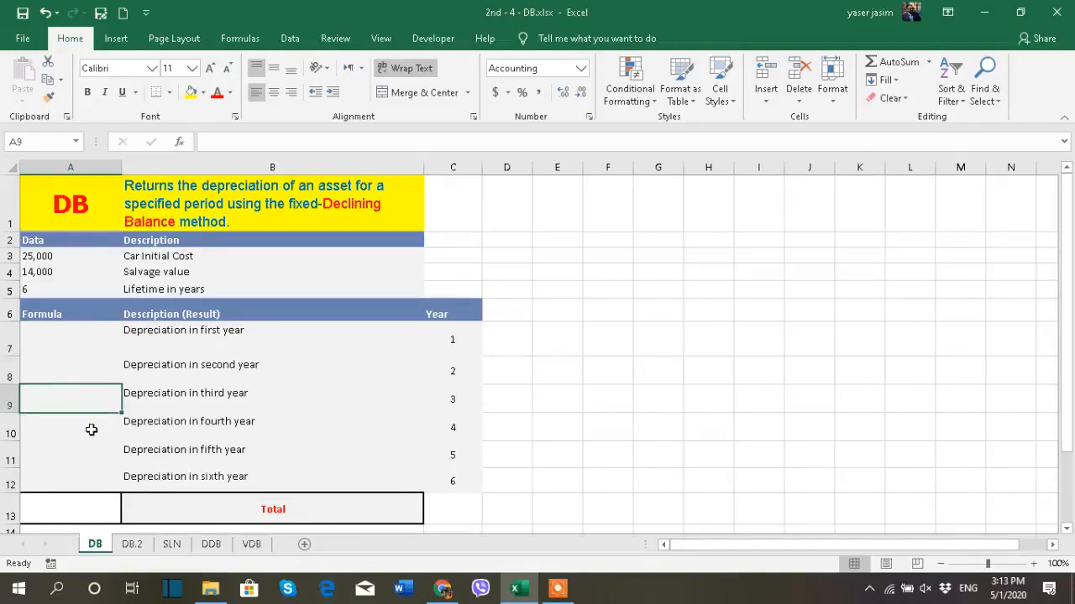
click(154, 430)
click(155, 453)
click(157, 482)
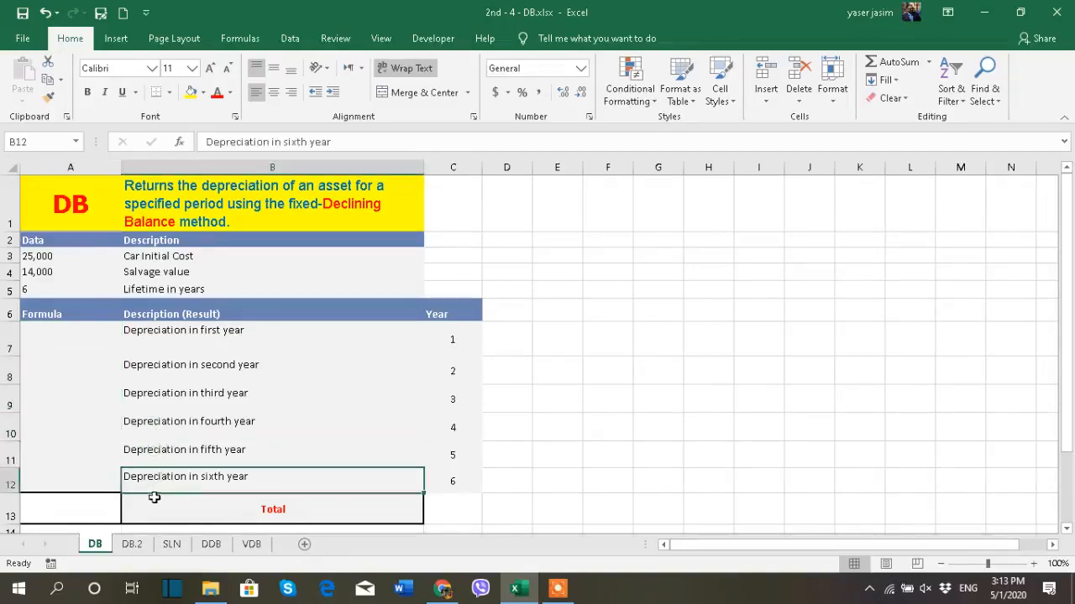
click(84, 509)
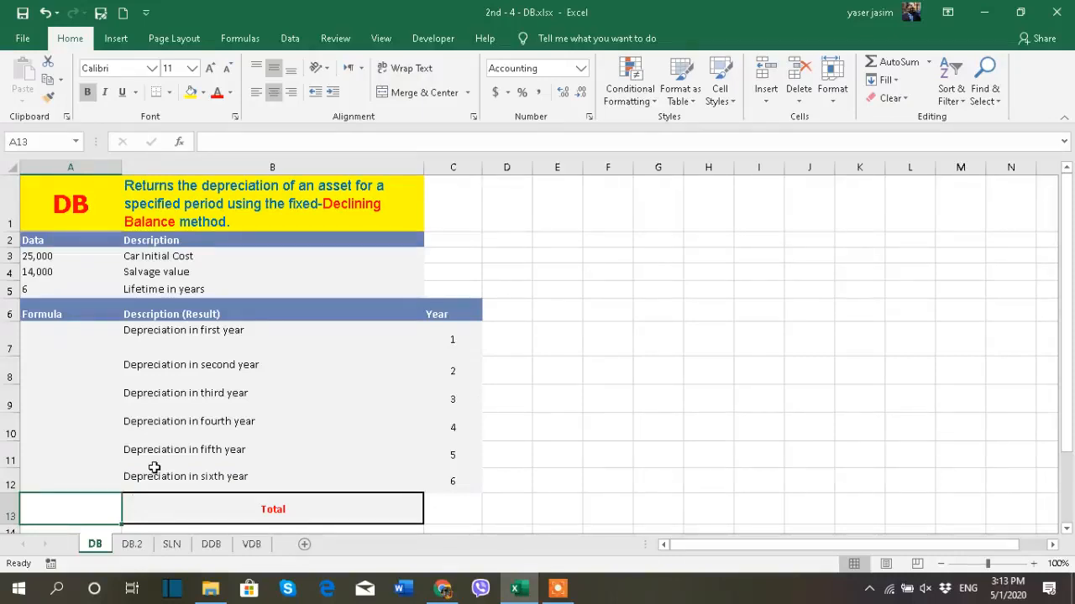
click(63, 340)
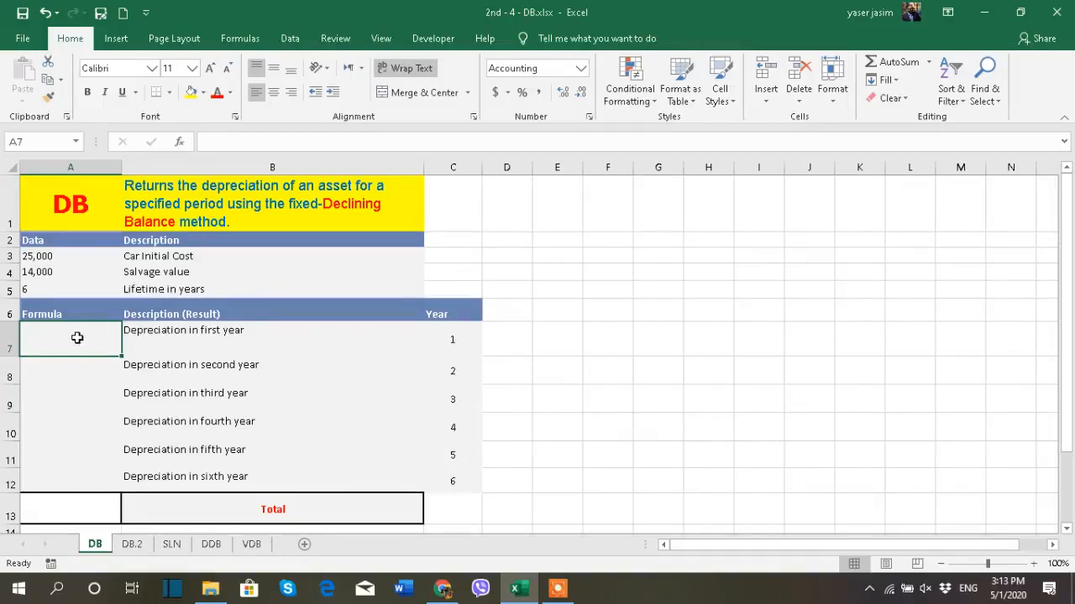
text(=)
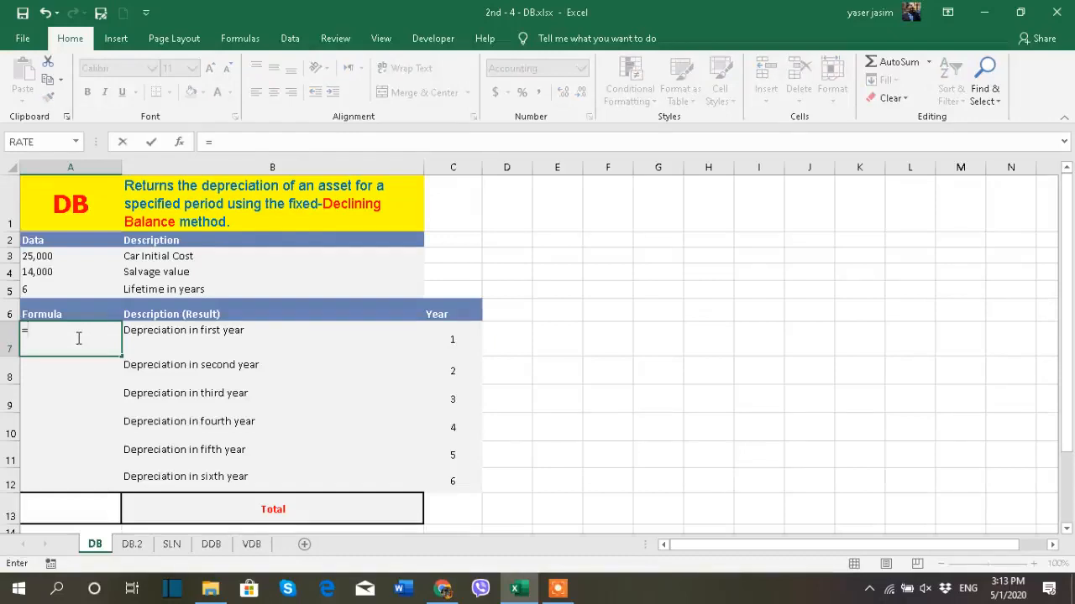
text(db)
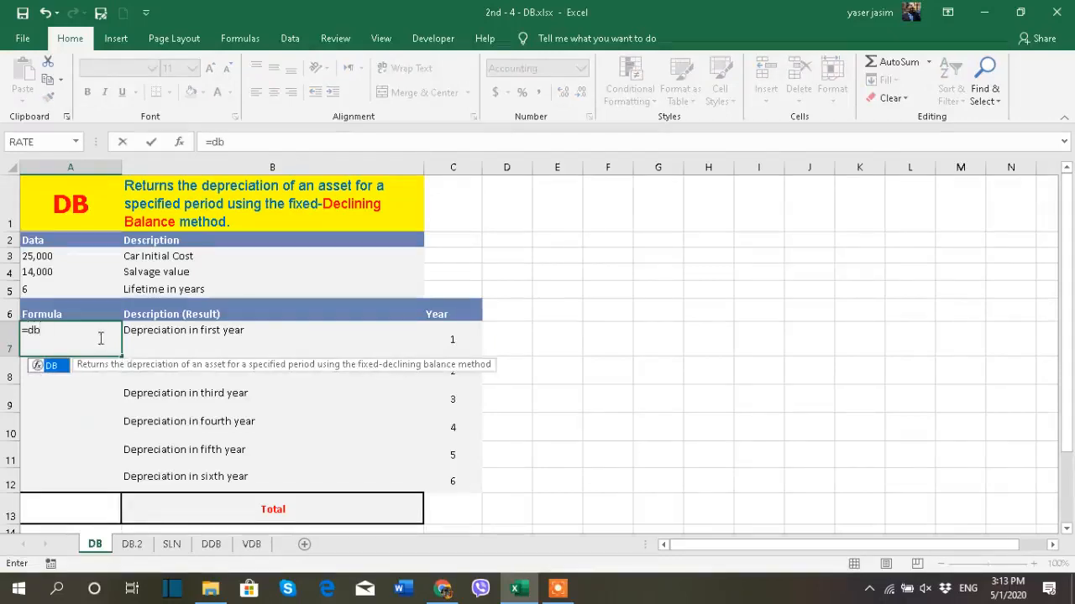
double_click(62, 370)
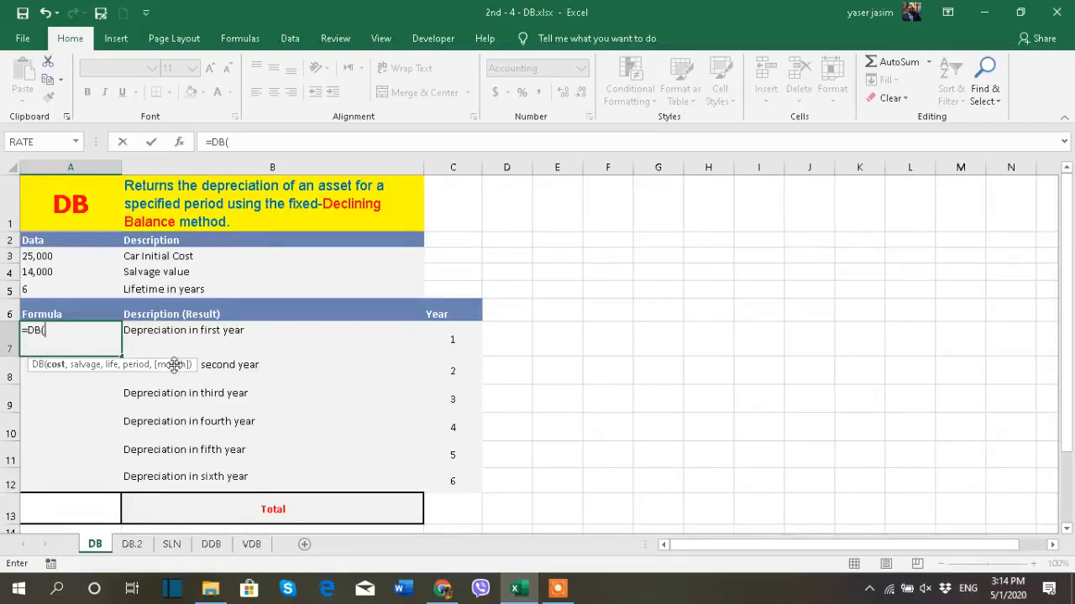
key(BackSpace)
key(BackSpace)
key(BackSpace)
key(BackSpace)
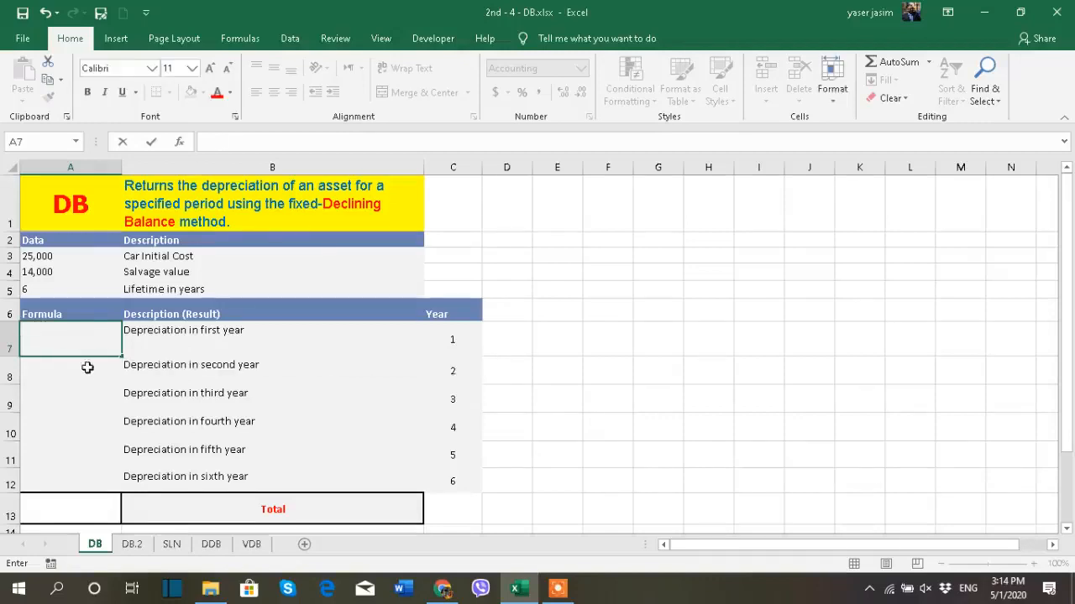
key(Escape)
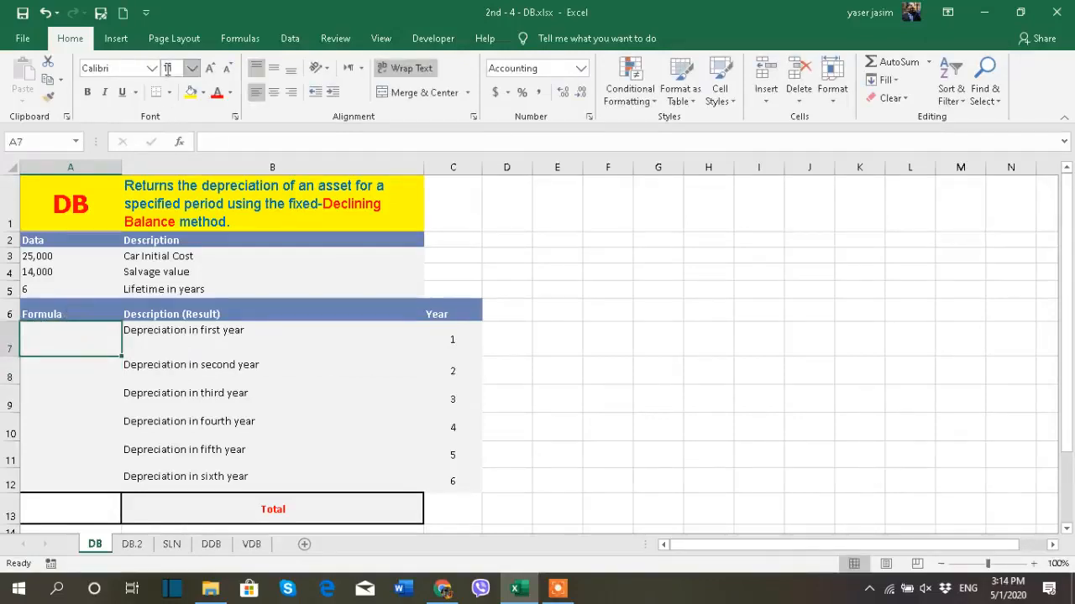
- Search the function library for "db" and insert the DB function into the first-year depreciation cell A7, bringing up its arguments
click(177, 143)
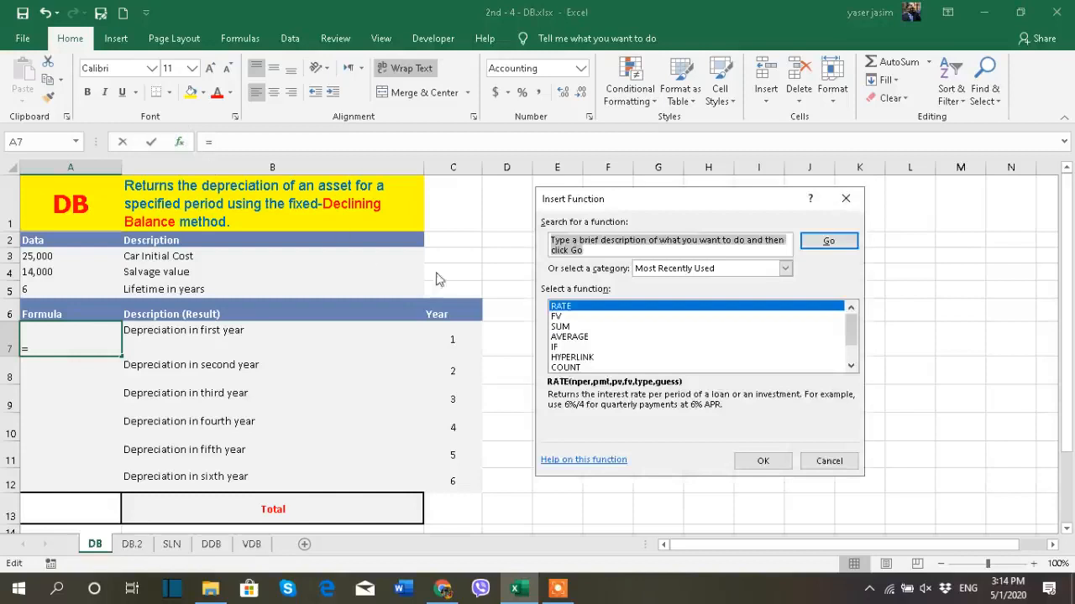
text(db)
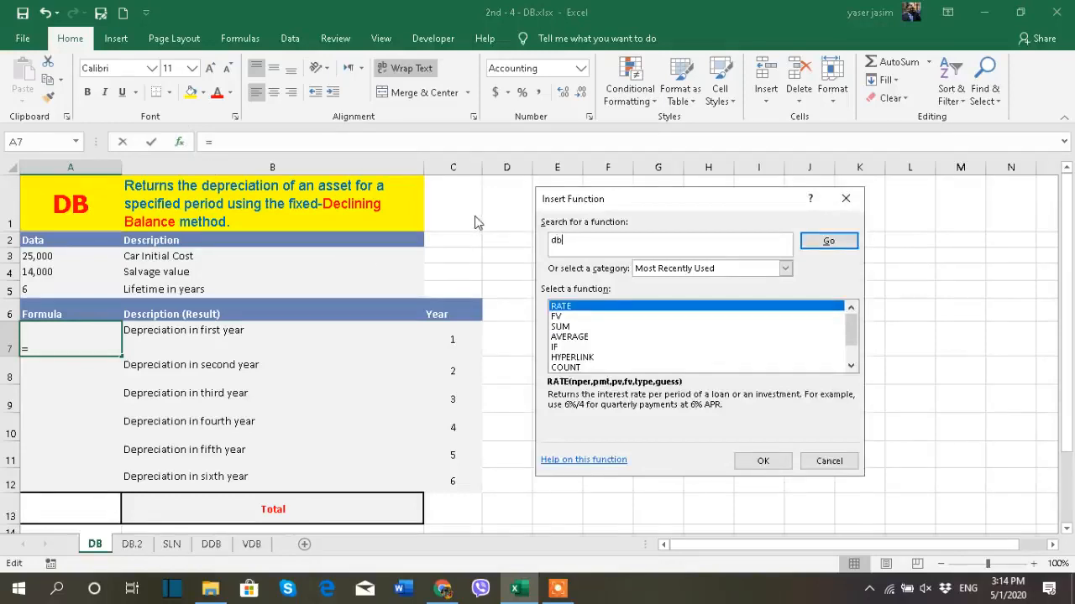
click(818, 242)
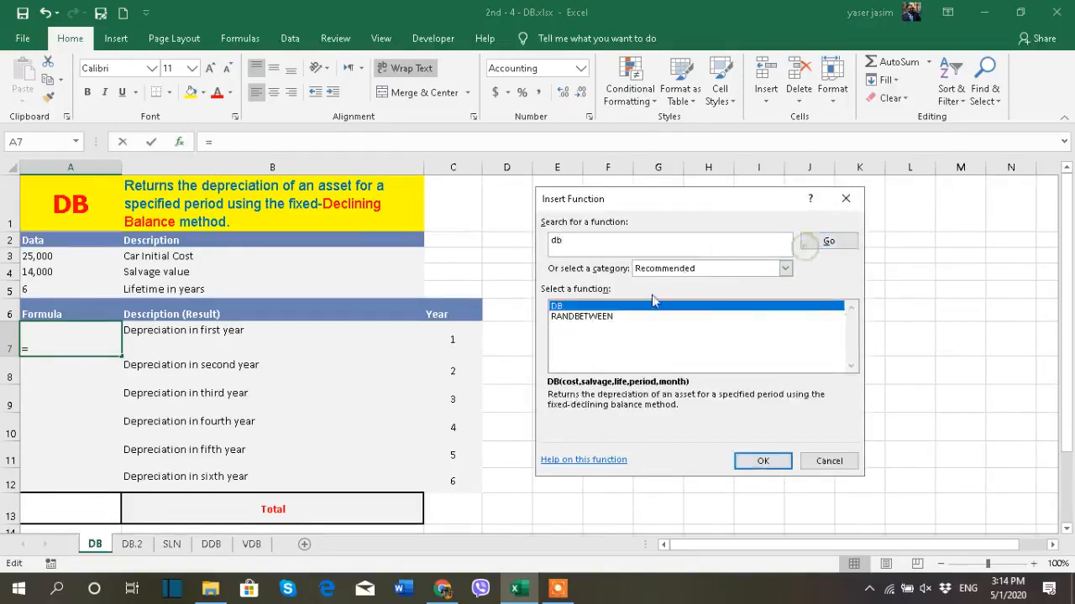
double_click(576, 308)
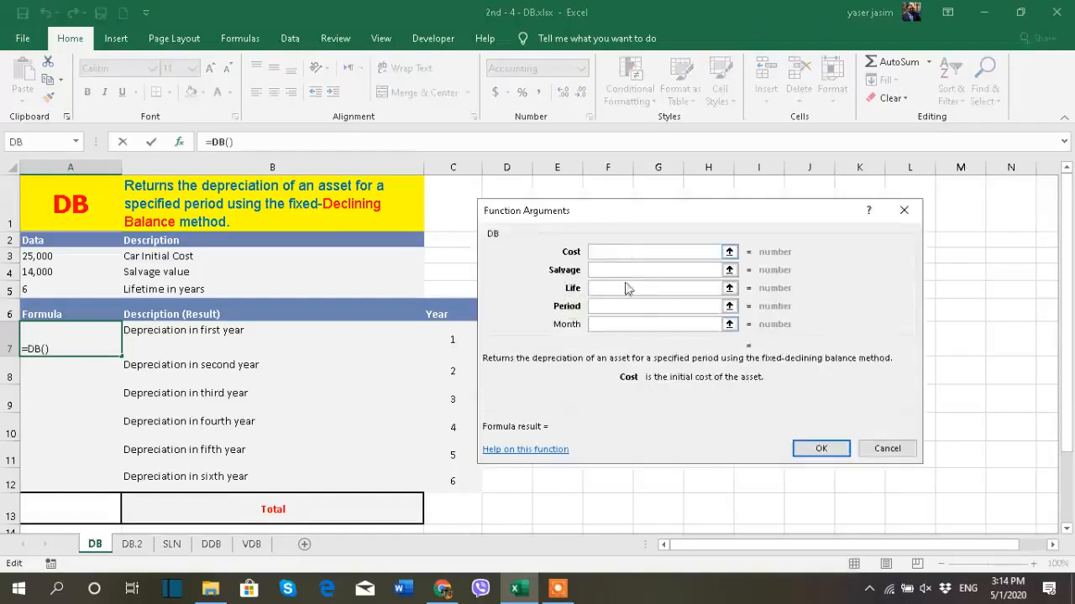
- Examine the descriptions of the DB function's Month, Period, Life, Salvage and Cost arguments, and close them without inserting the formula
click(631, 326)
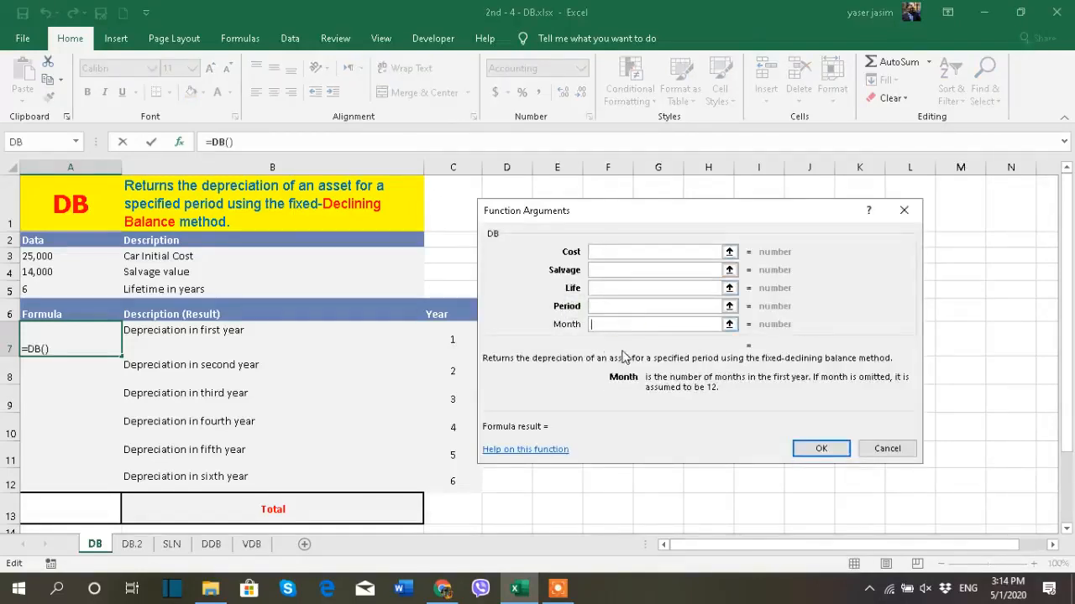
click(605, 306)
click(602, 288)
click(604, 271)
click(605, 251)
click(605, 270)
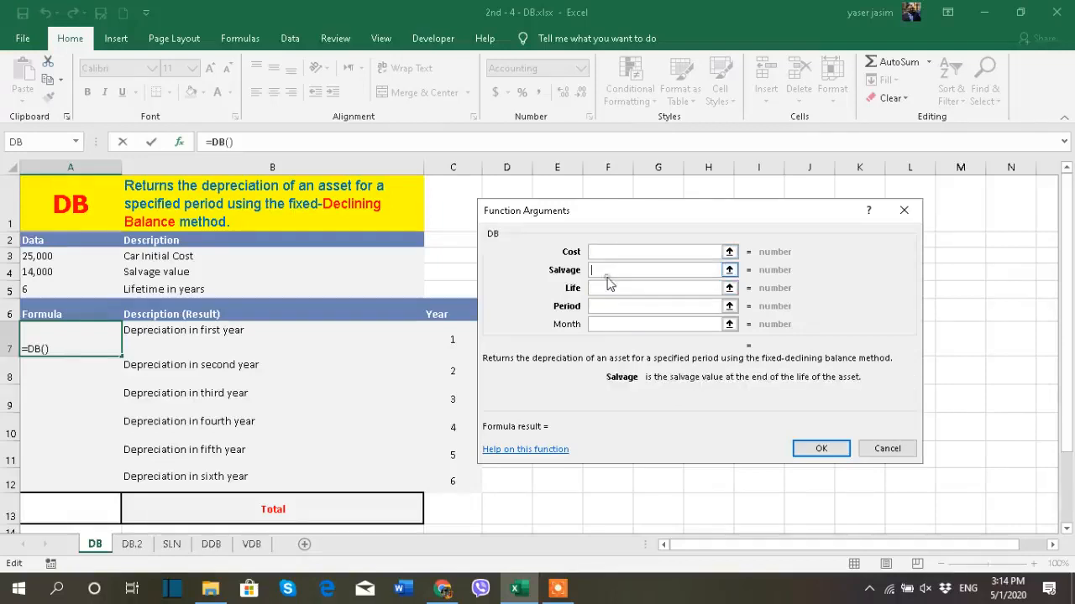
click(627, 326)
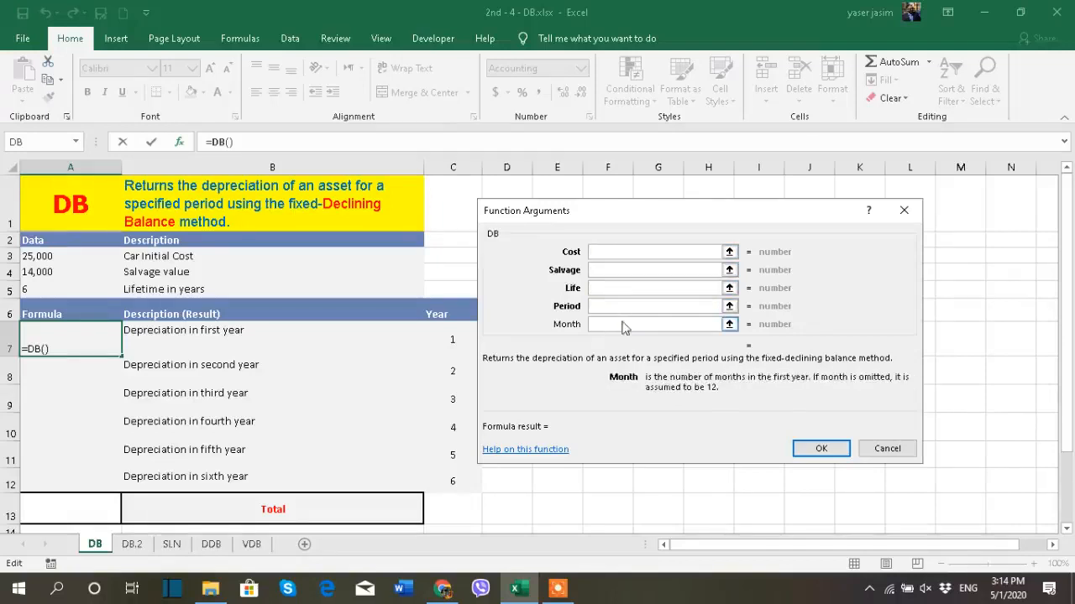
click(904, 210)
click(98, 369)
click(98, 336)
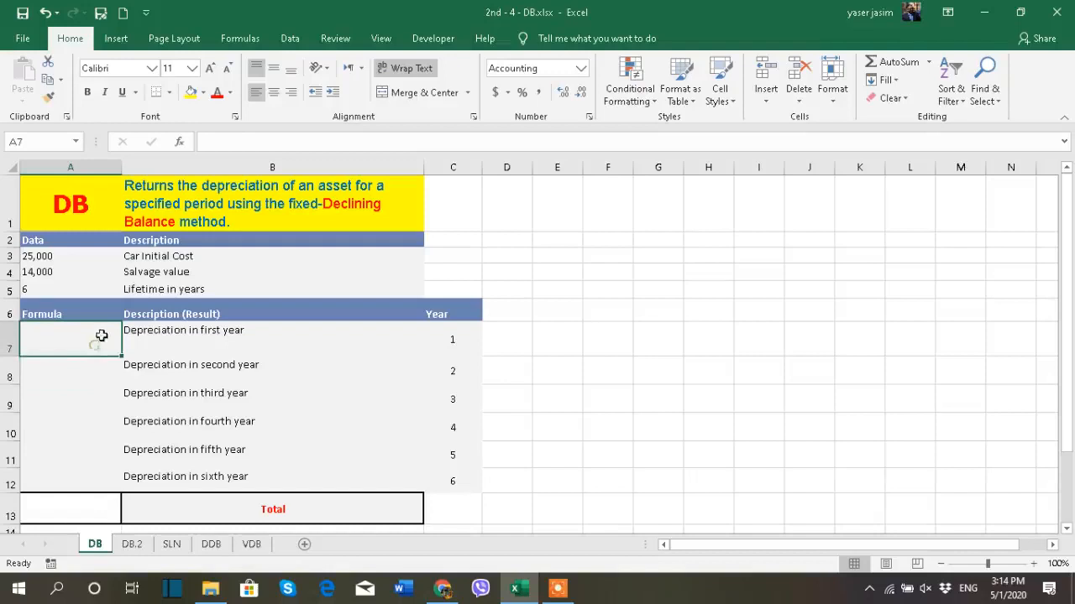
click(116, 39)
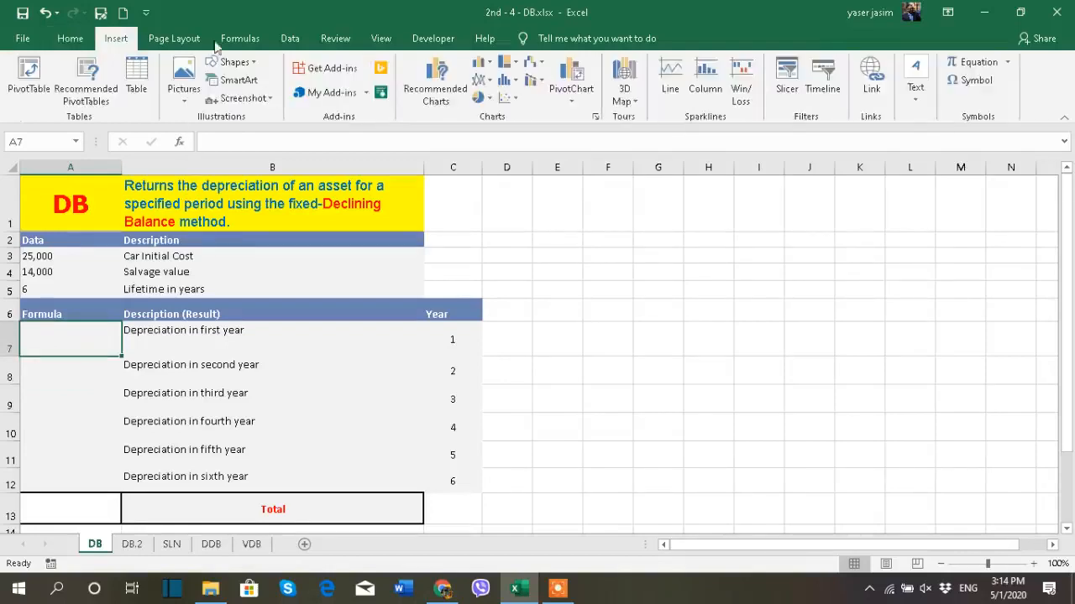
click(240, 38)
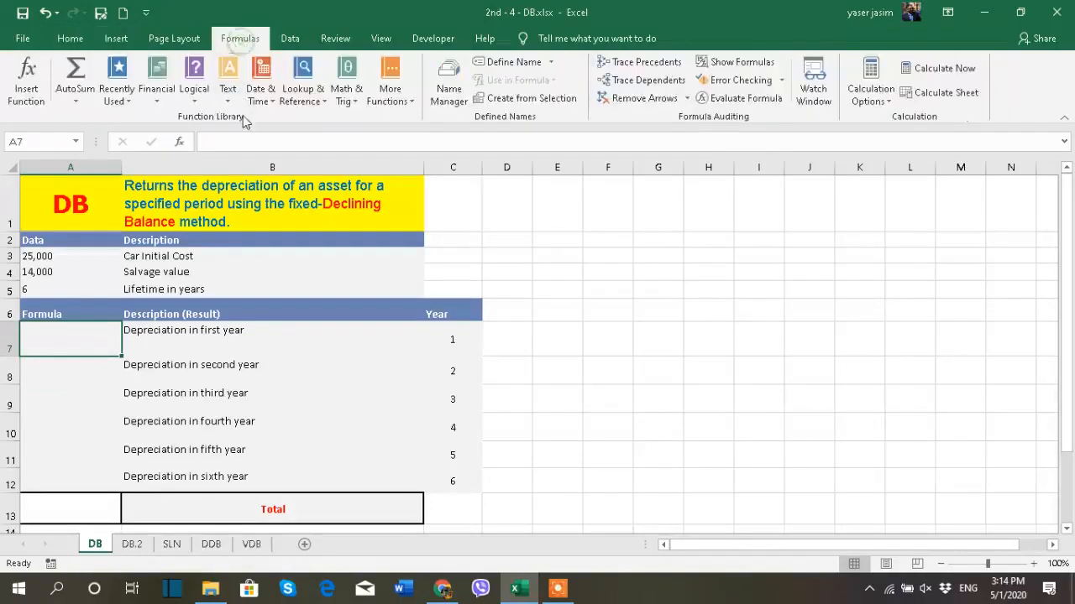
click(157, 97)
scroll(168, 266, down, 1)
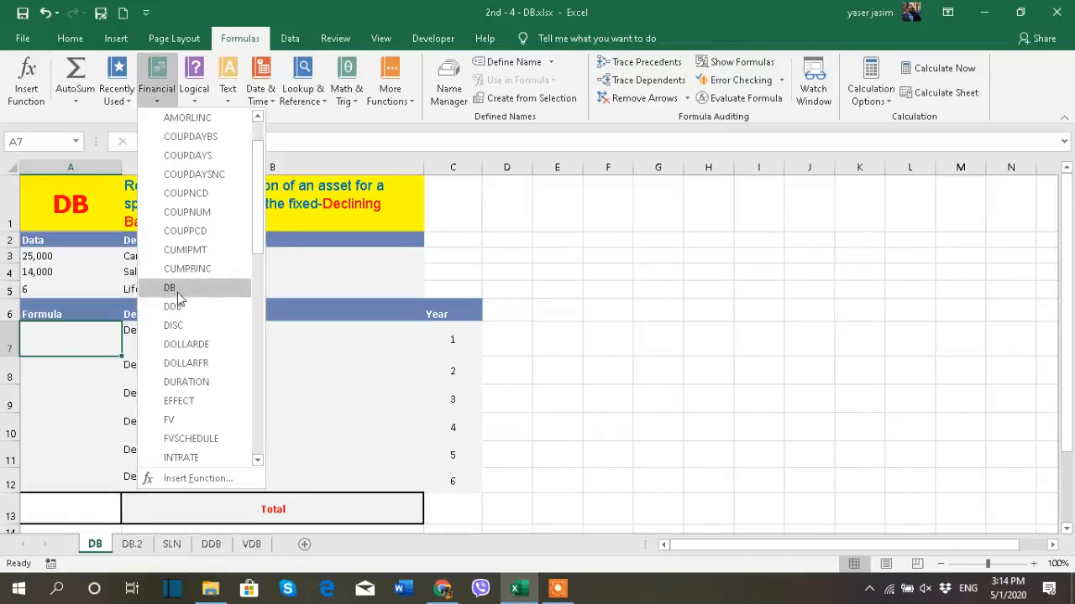
click(177, 292)
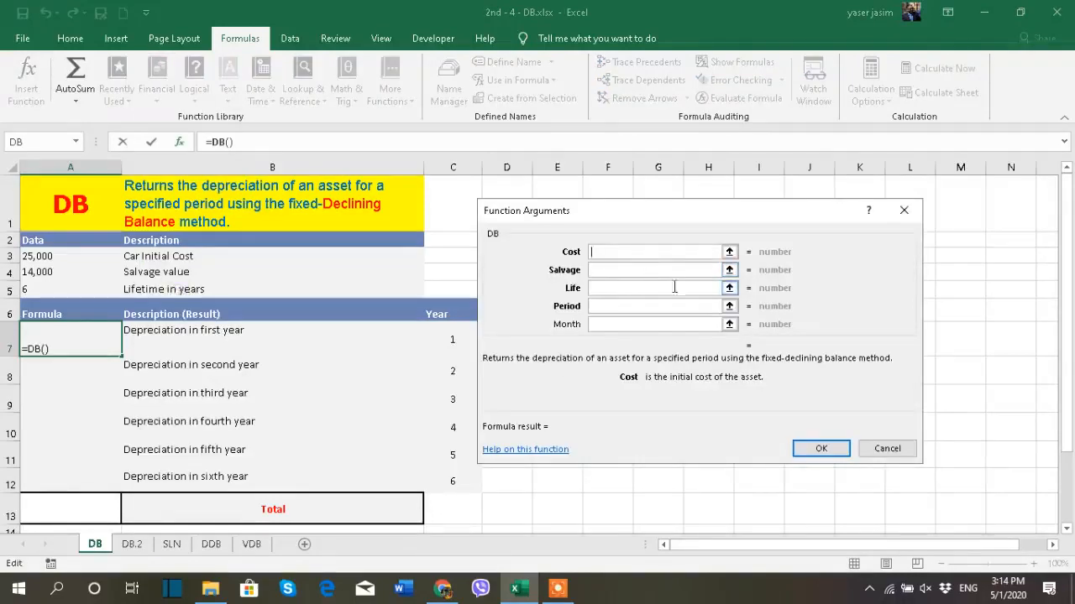
click(905, 211)
- Start a DB formula in the first-year depreciation cell A7, using the car's initial cost in A3 as the cost argument
text(=)
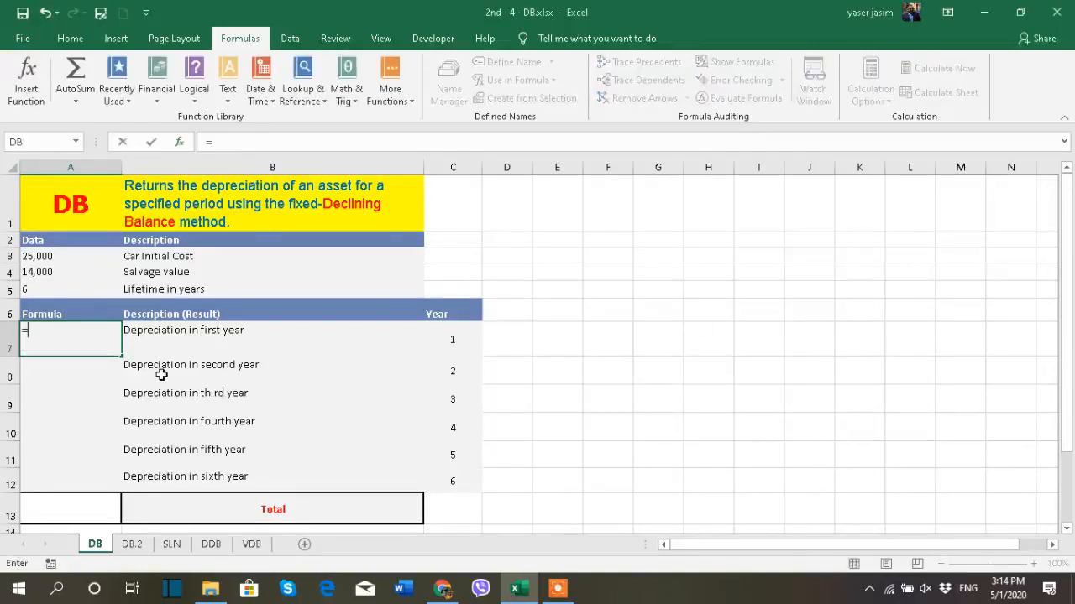
text(db)
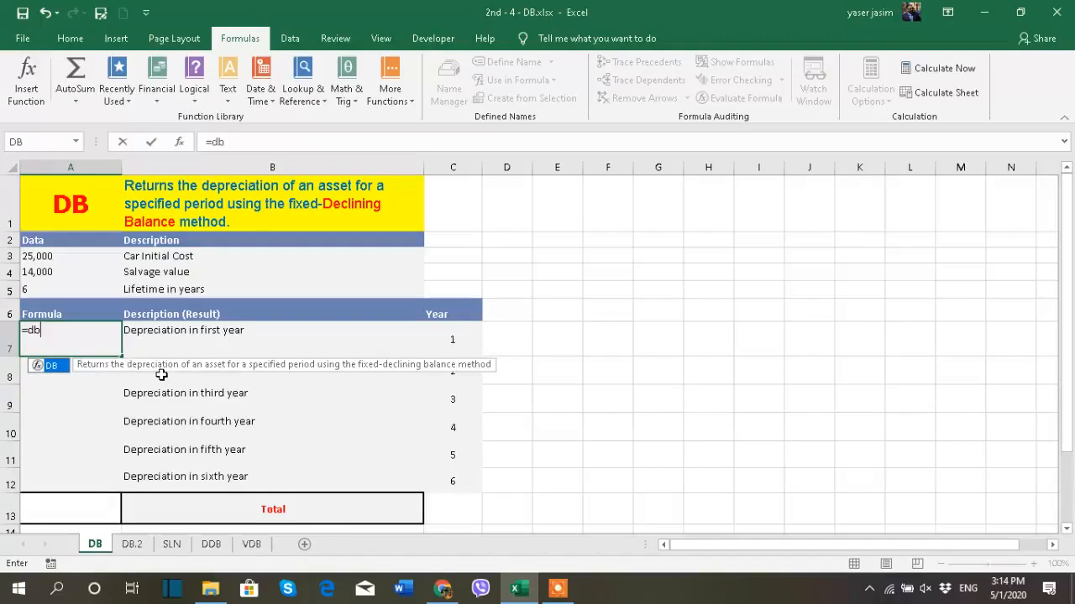
key(Tab)
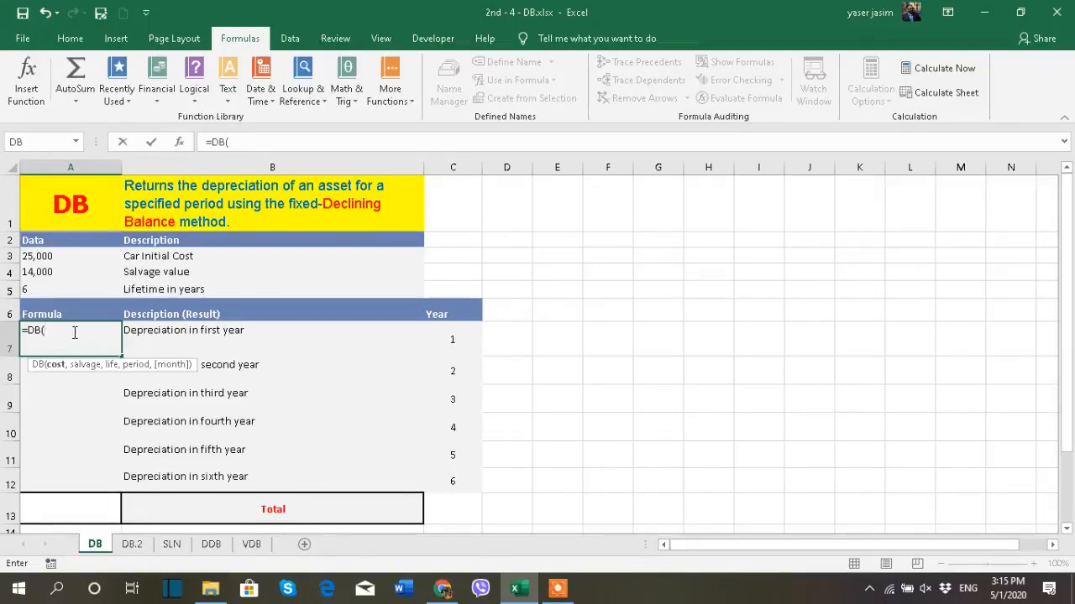
click(42, 256)
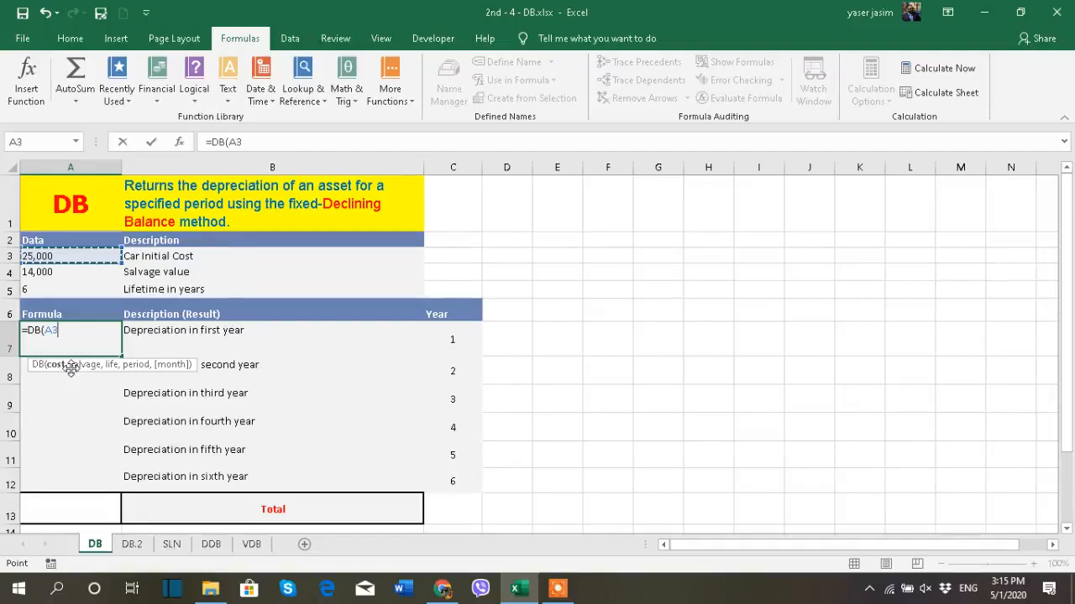
key(F4)
key(ctrl+z)
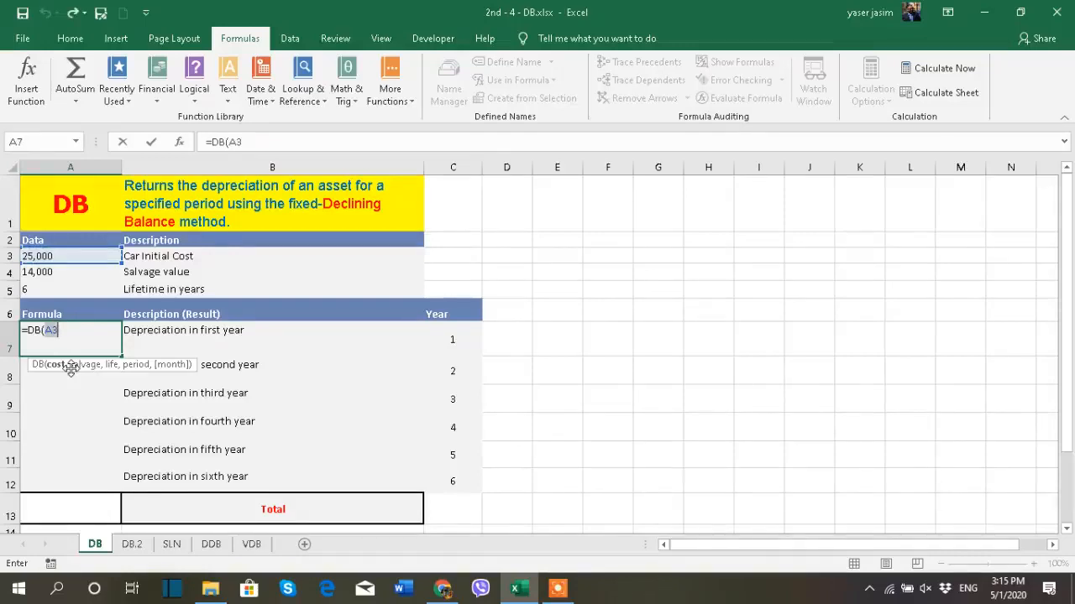
click(558, 588)
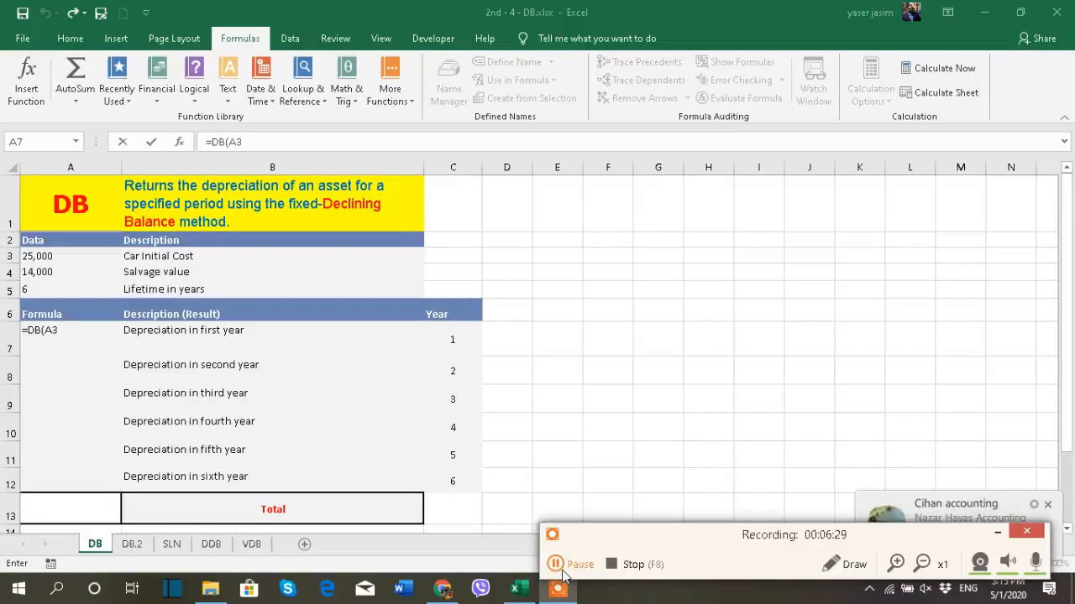
click(562, 572)
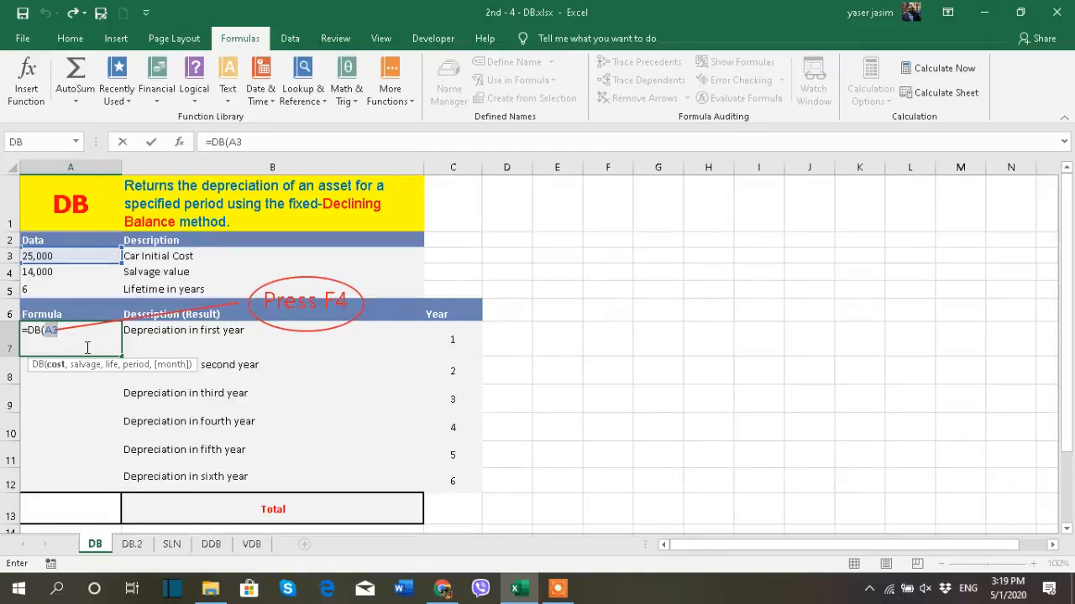
- Make the cost reference in the A7 formula absolute as $A$3
key(F4)
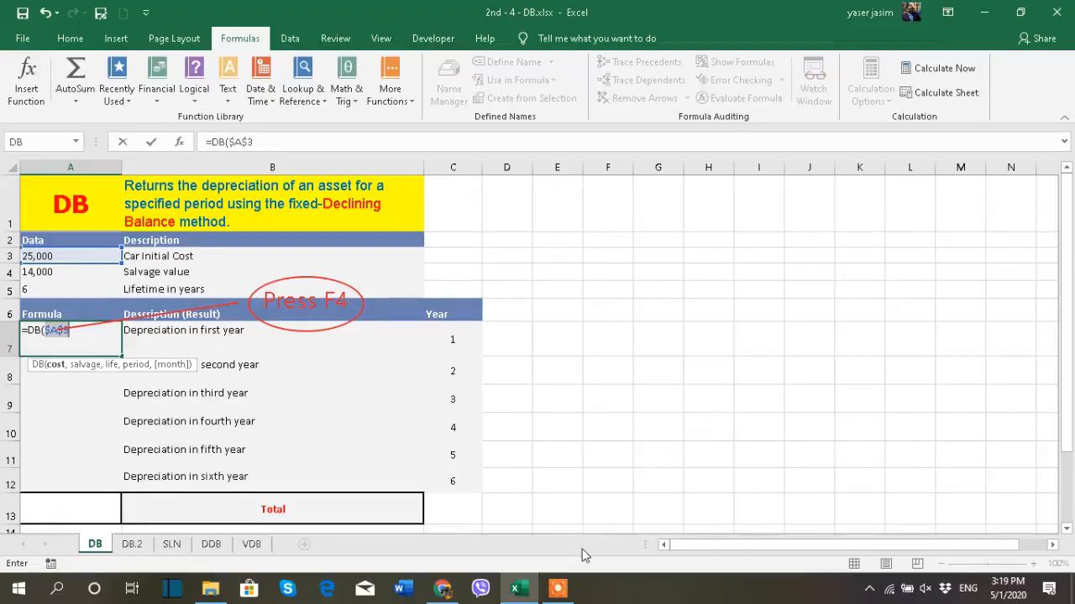
click(563, 591)
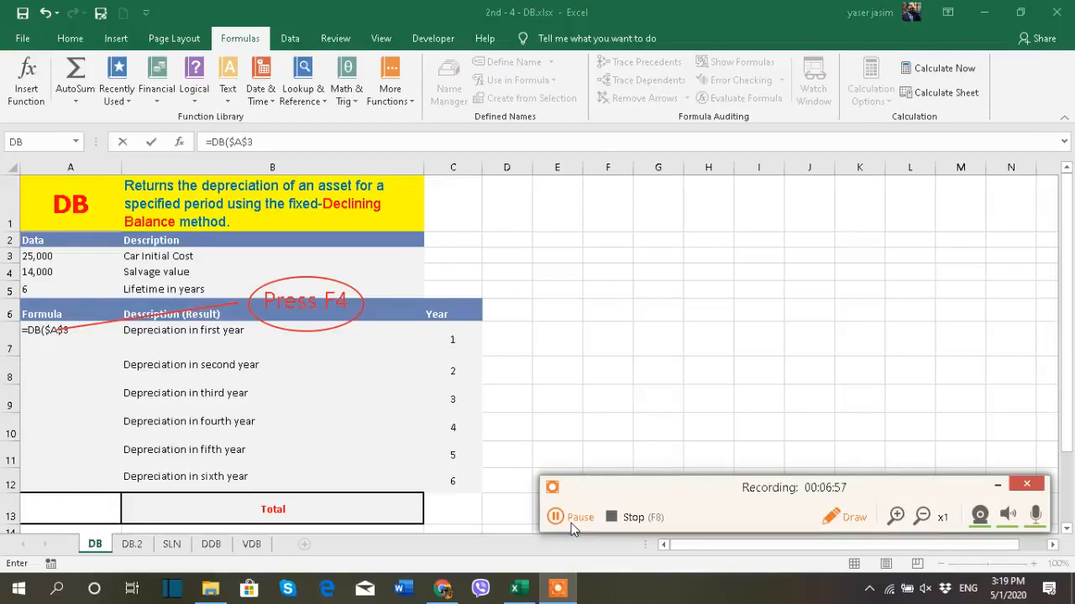
click(571, 523)
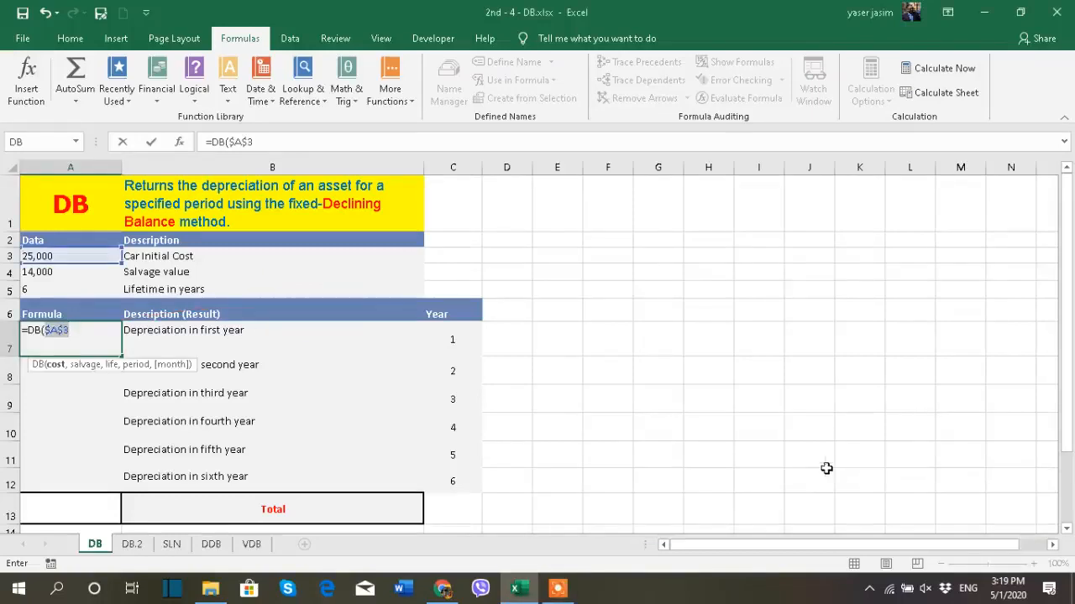
click(89, 333)
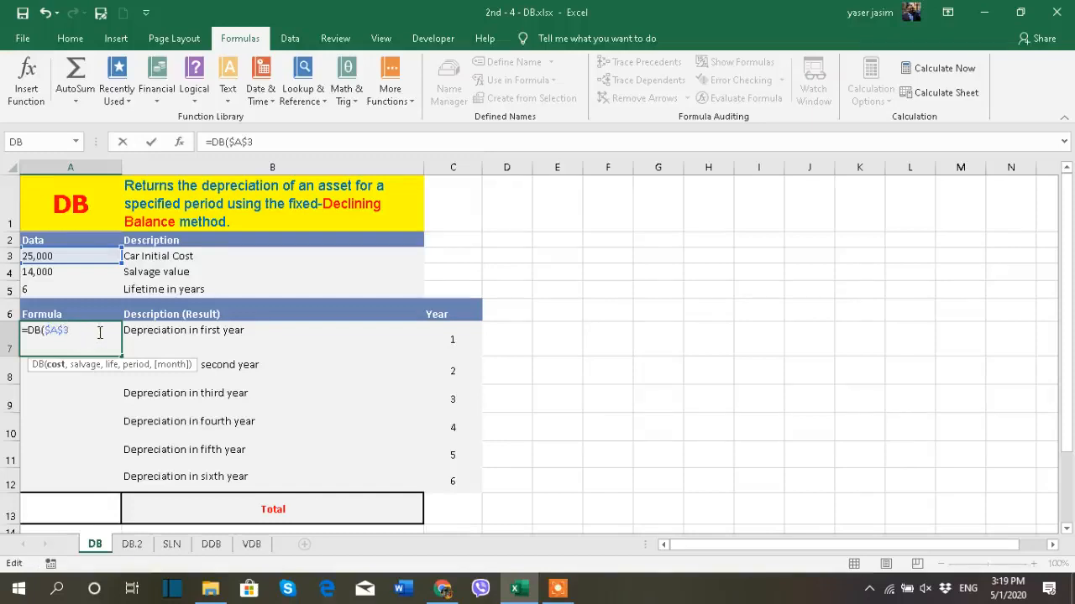
- Add the salvage value $A$4 and the lifetime $A$5 as absolute references to the DB formula in A7
text(,)
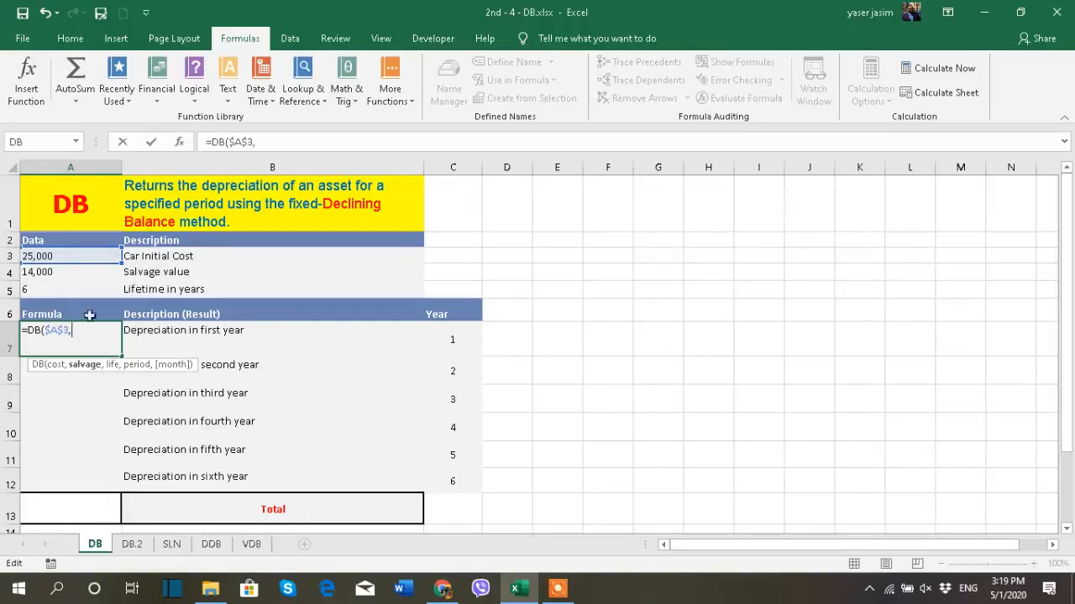
click(50, 275)
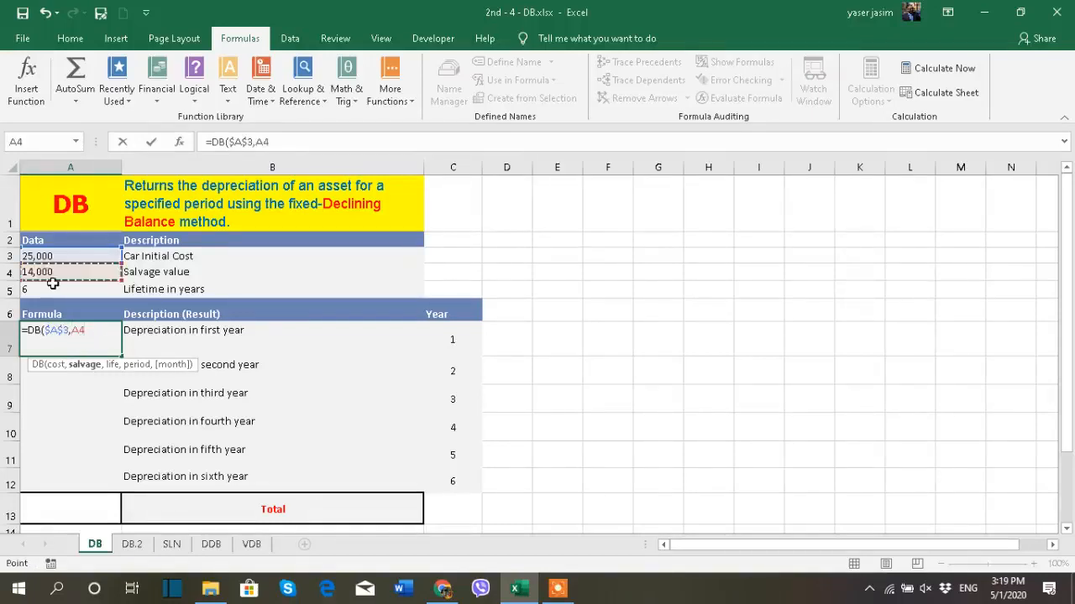
key(F4)
text(,)
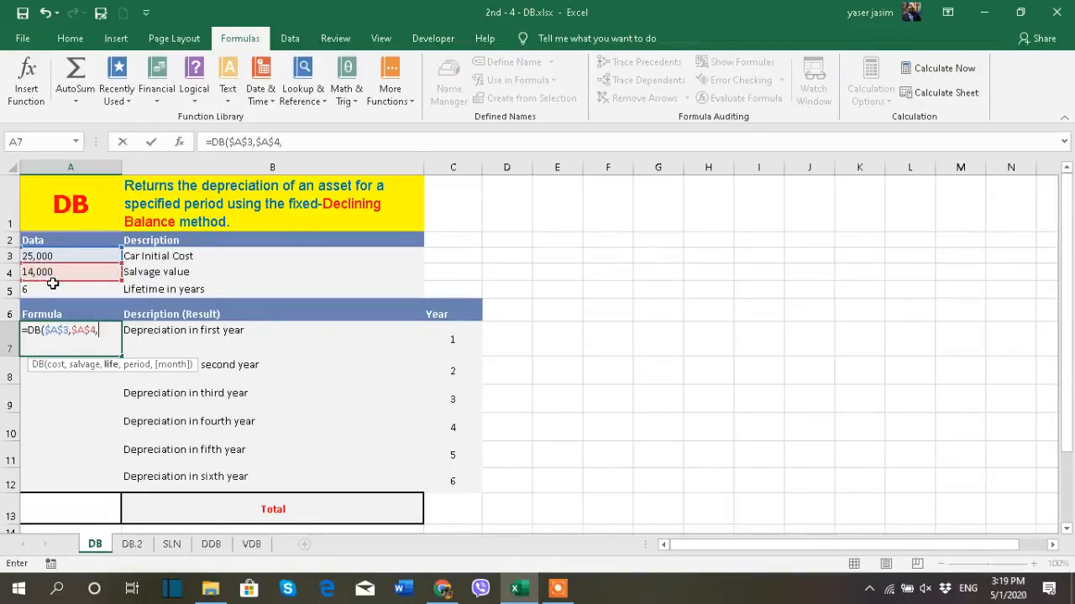
click(52, 285)
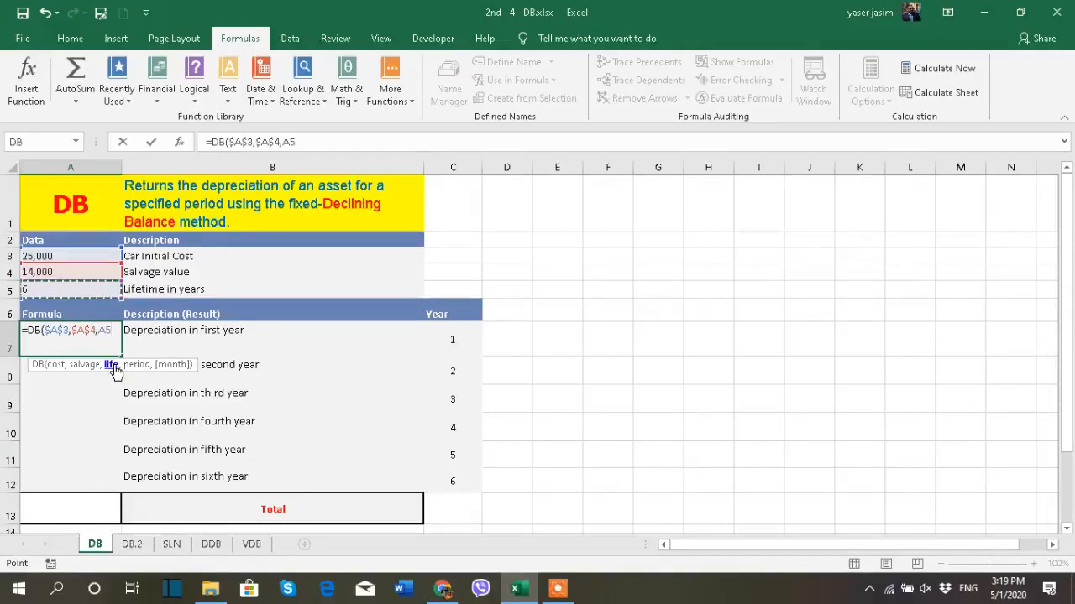
key(F4)
text(,)
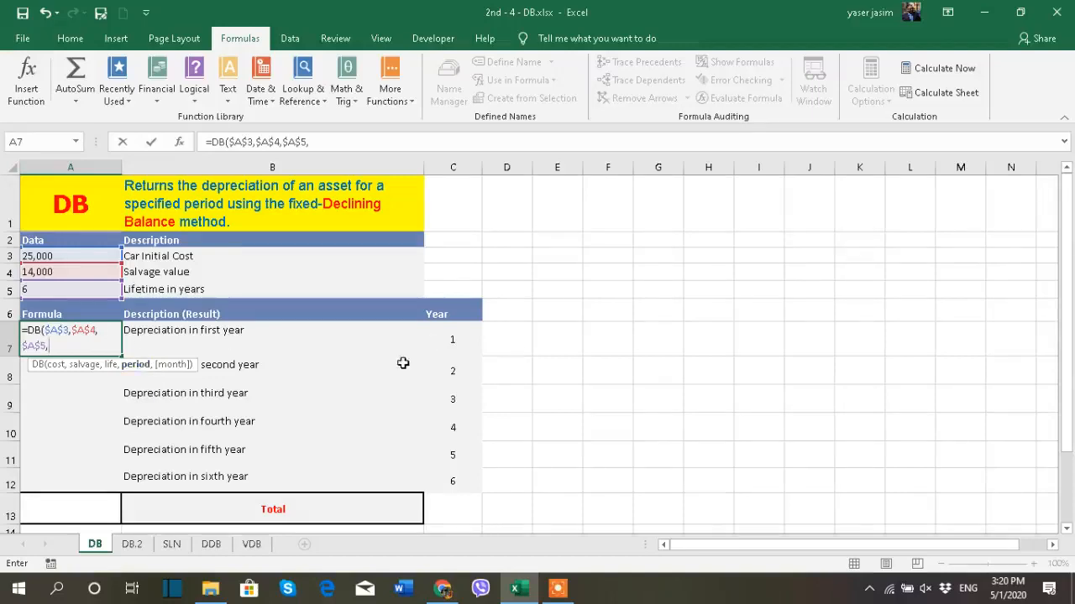
- Complete the DB formula in A7 with the relative year reference C7 as the period
click(443, 343)
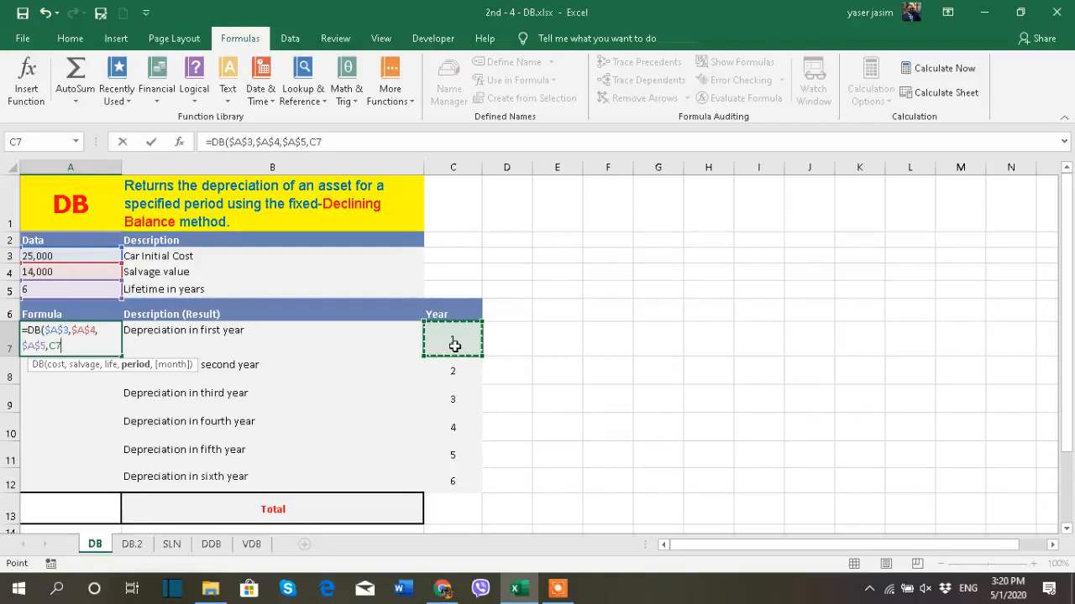
text())
key(Return)
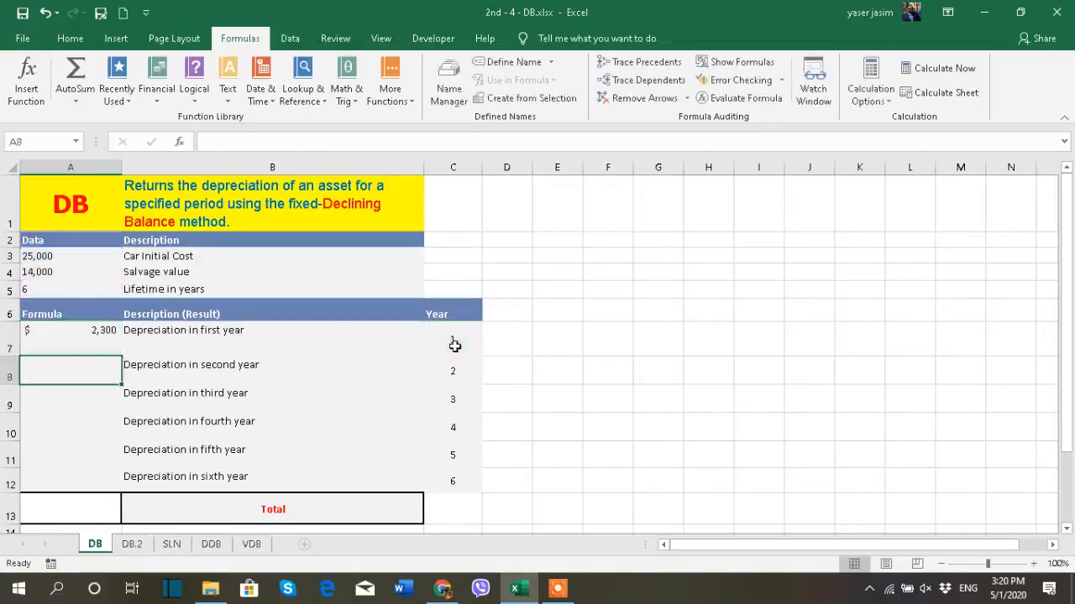
- Copy the first-year DB formula from A7 down through the sixth-year row, A12
click(94, 337)
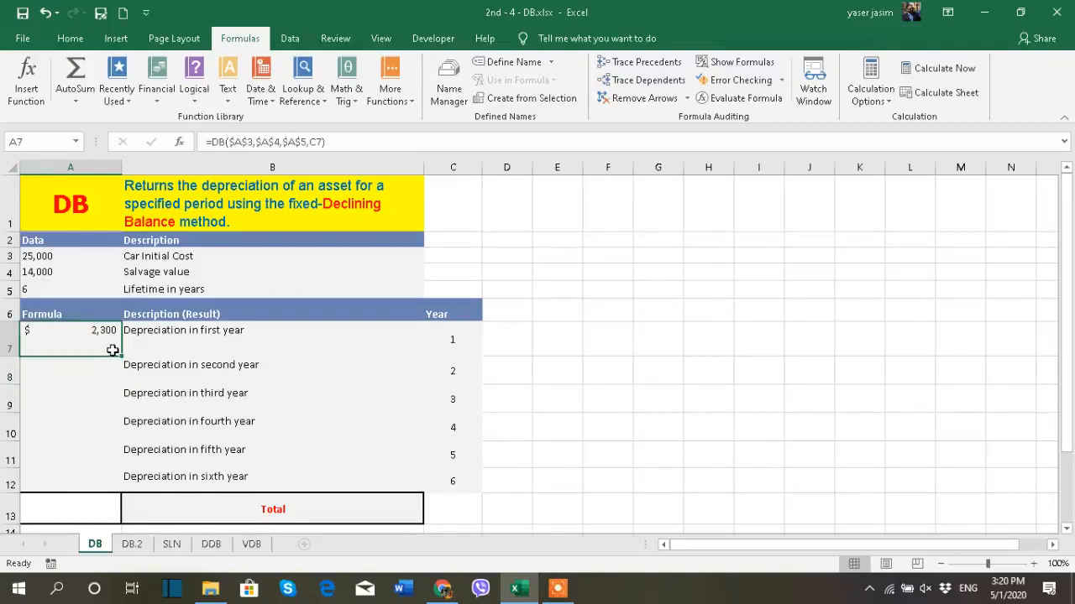
drag(121, 356, 117, 492)
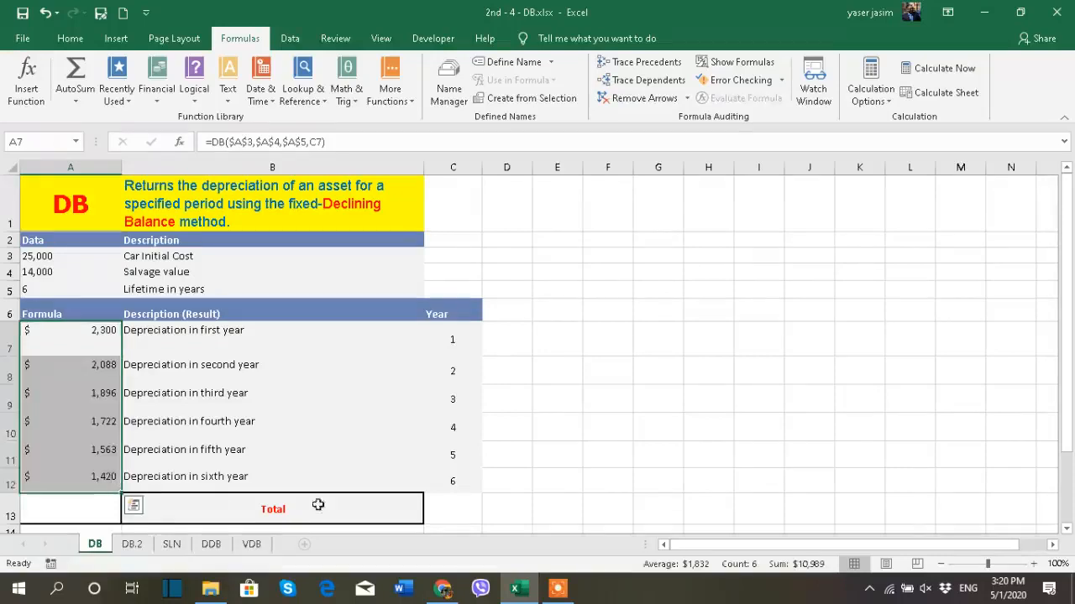
click(647, 428)
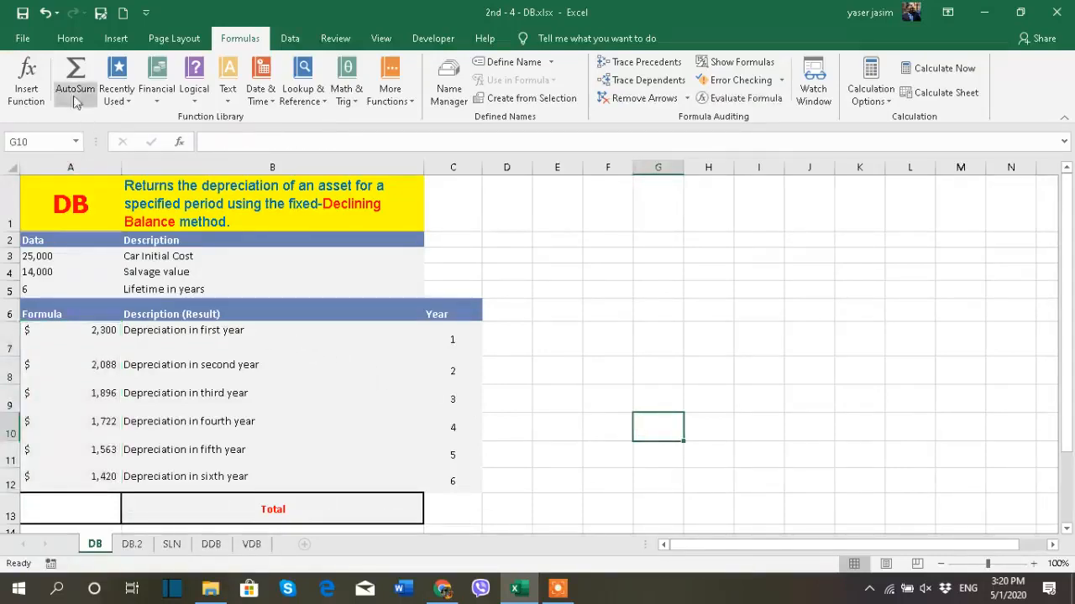
- Total the six yearly depreciation amounts in cell A13 with AutoSum
click(59, 39)
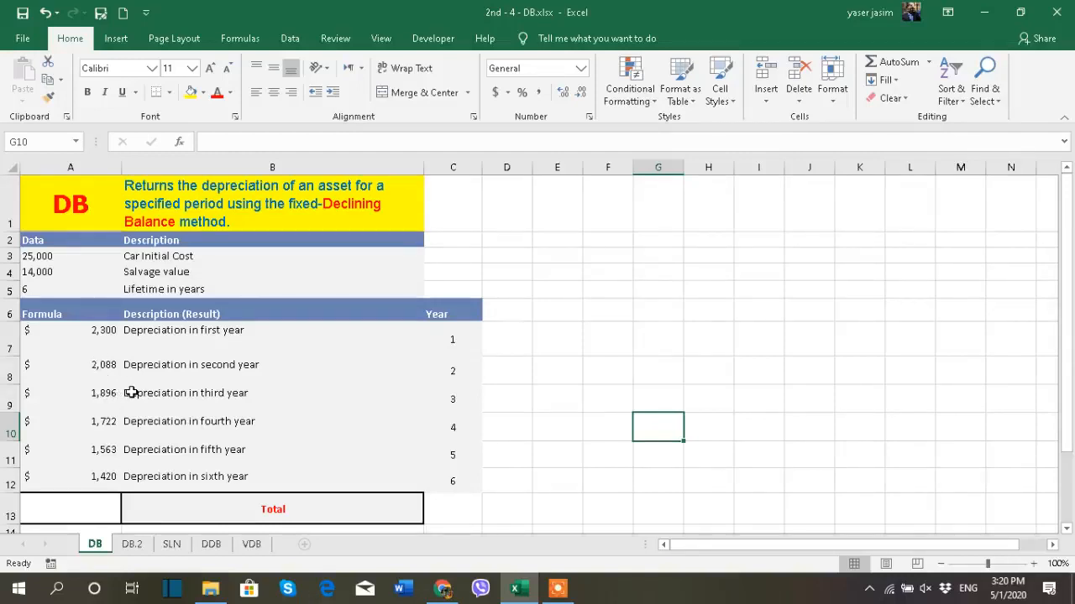
click(83, 508)
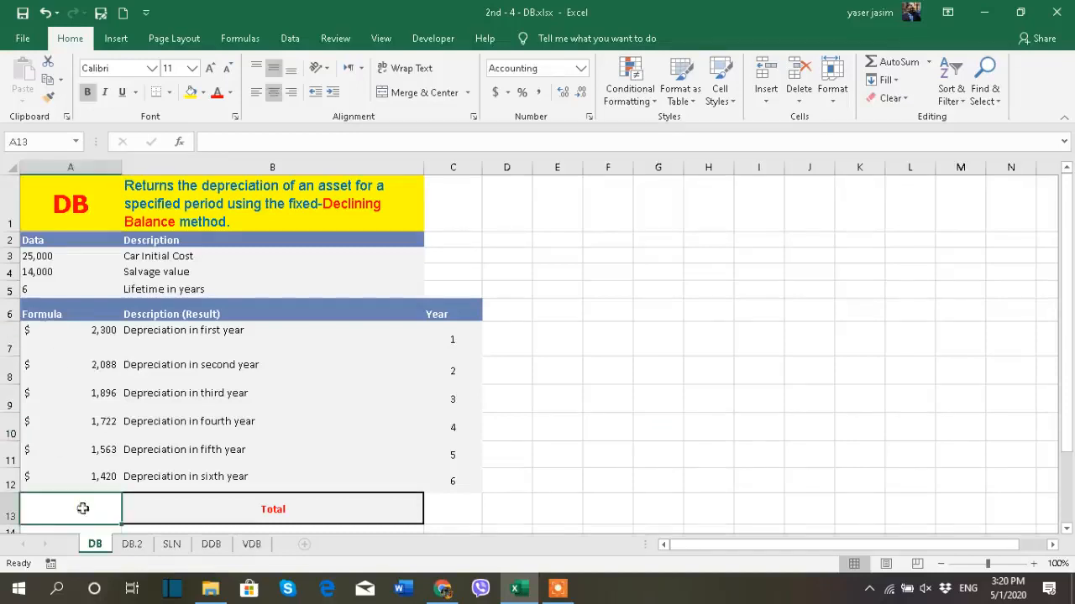
click(897, 62)
key(Return)
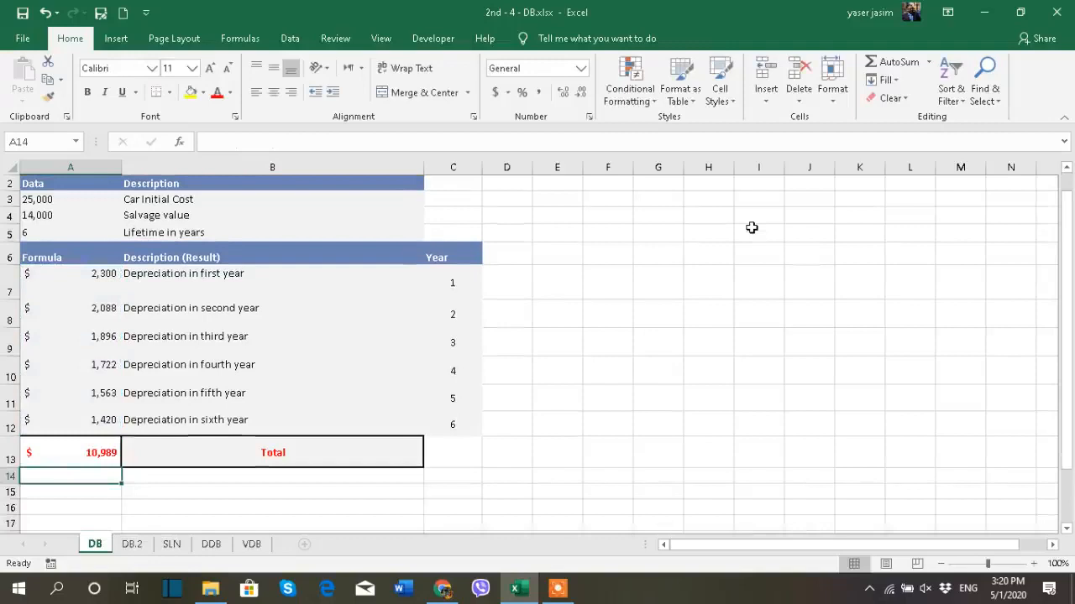
scroll(478, 404, up, 1)
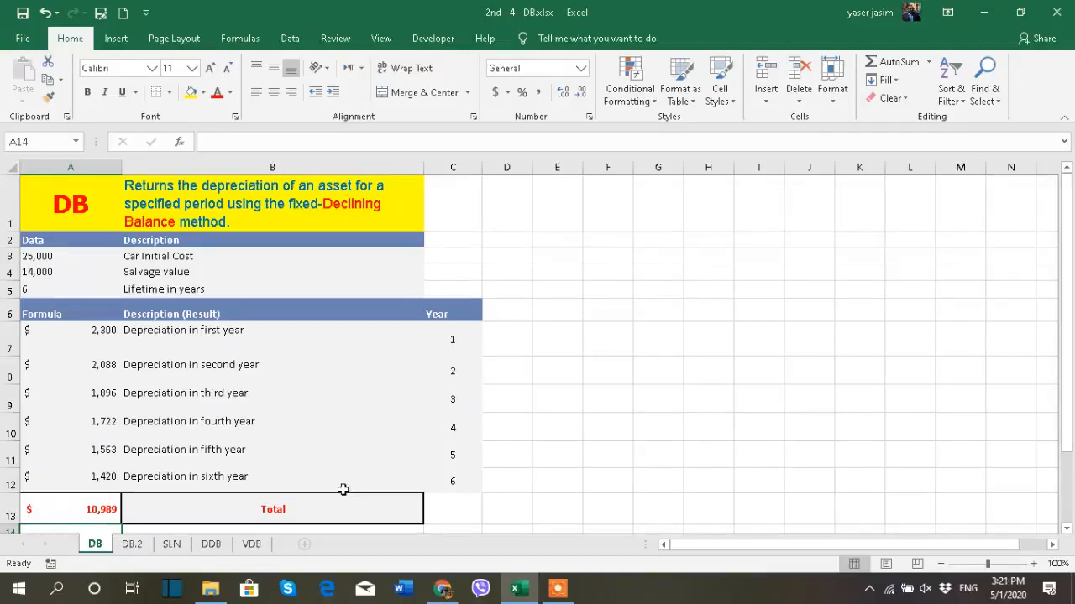
- Select the salvage value in A4 and switch to the DB.2 sheet with the ten-year depreciation example
click(36, 272)
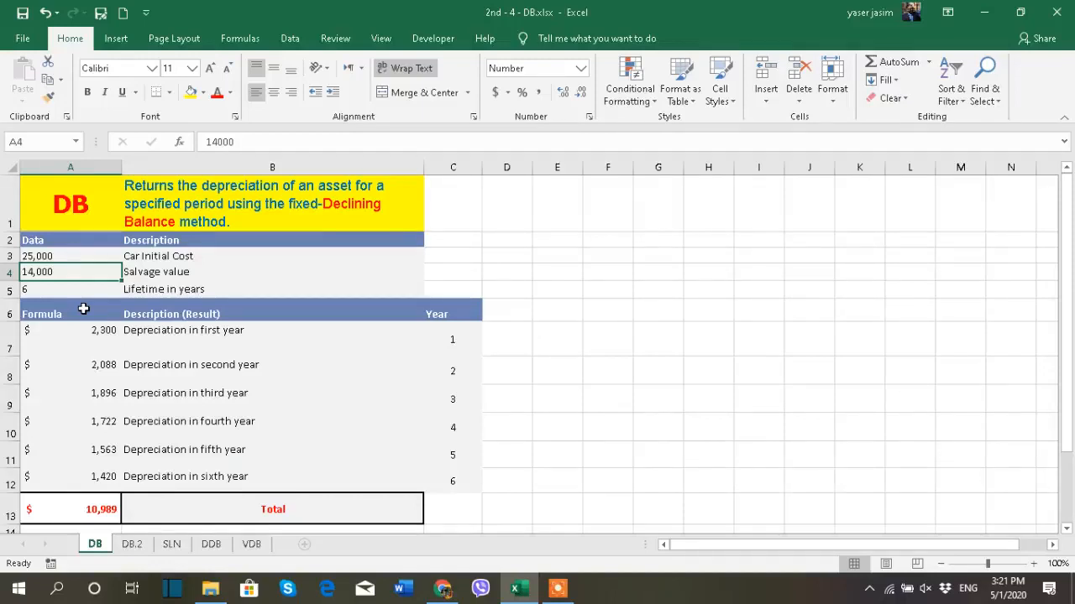
click(132, 544)
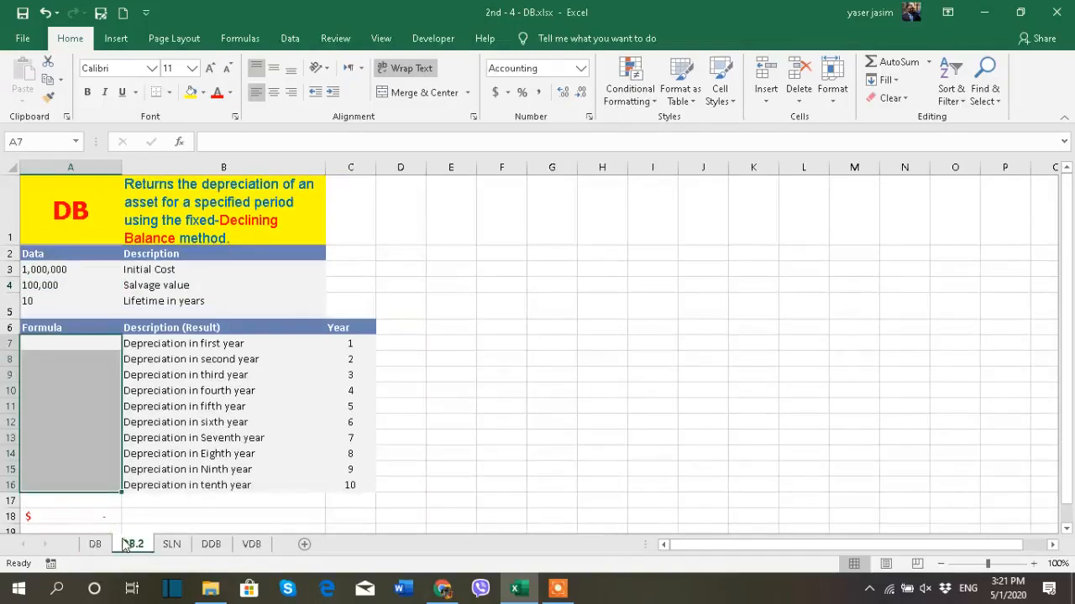
- Format the initial cost and salvage value in A3:A4 as English (United Kingdom) pound accounting amounts without decimals
click(489, 391)
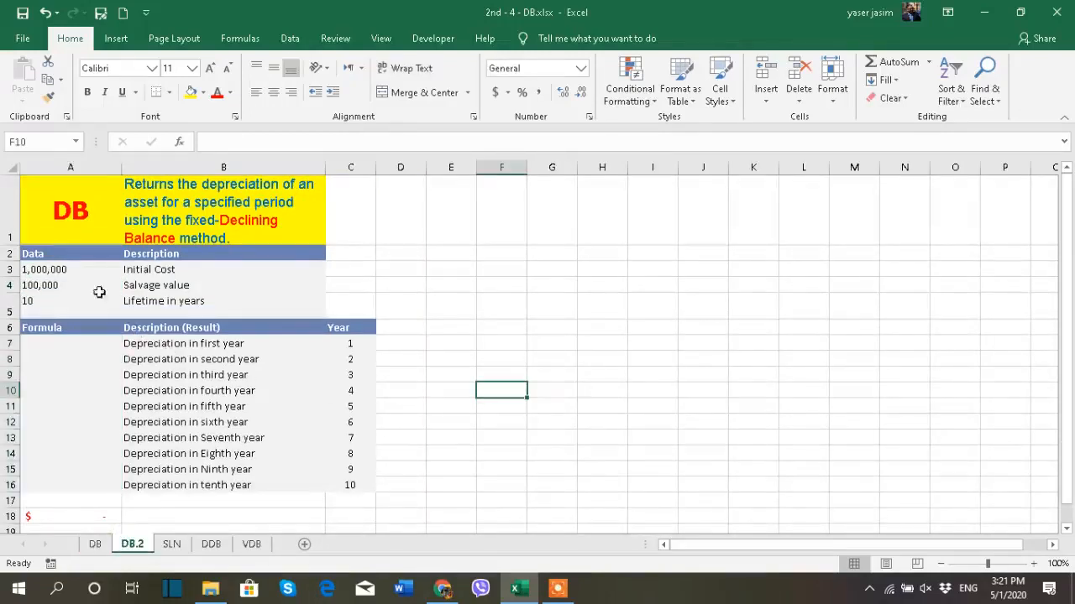
click(83, 273)
click(160, 272)
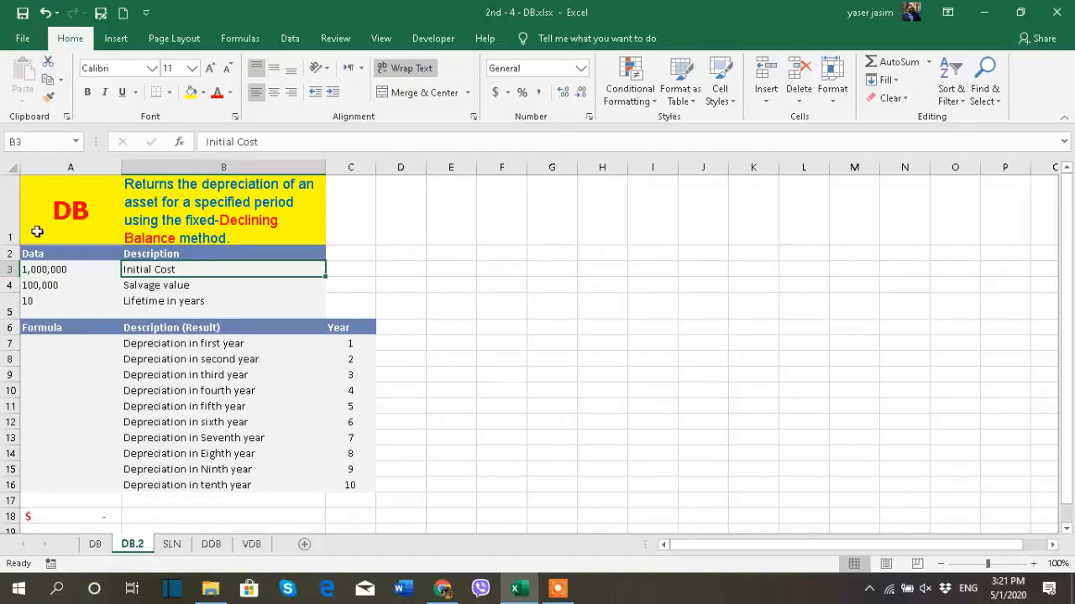
drag(49, 270, 51, 285)
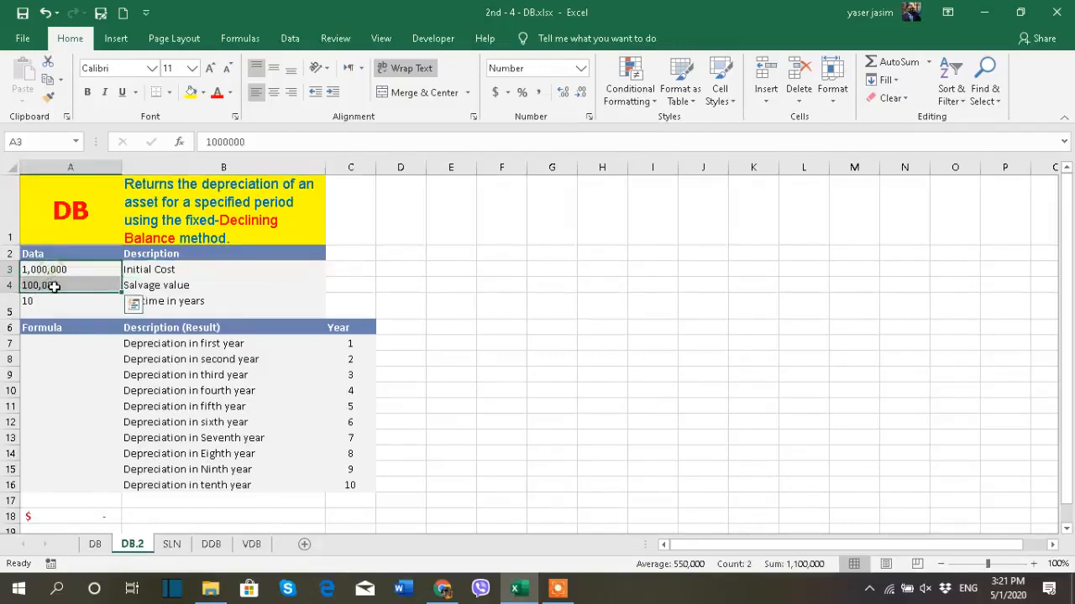
click(496, 93)
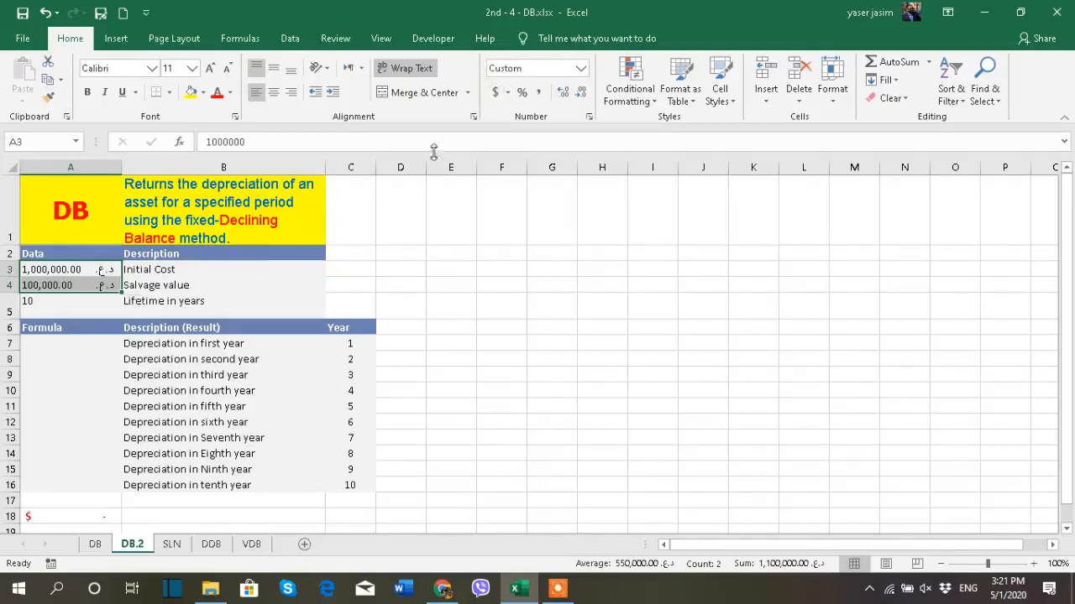
click(507, 92)
click(518, 131)
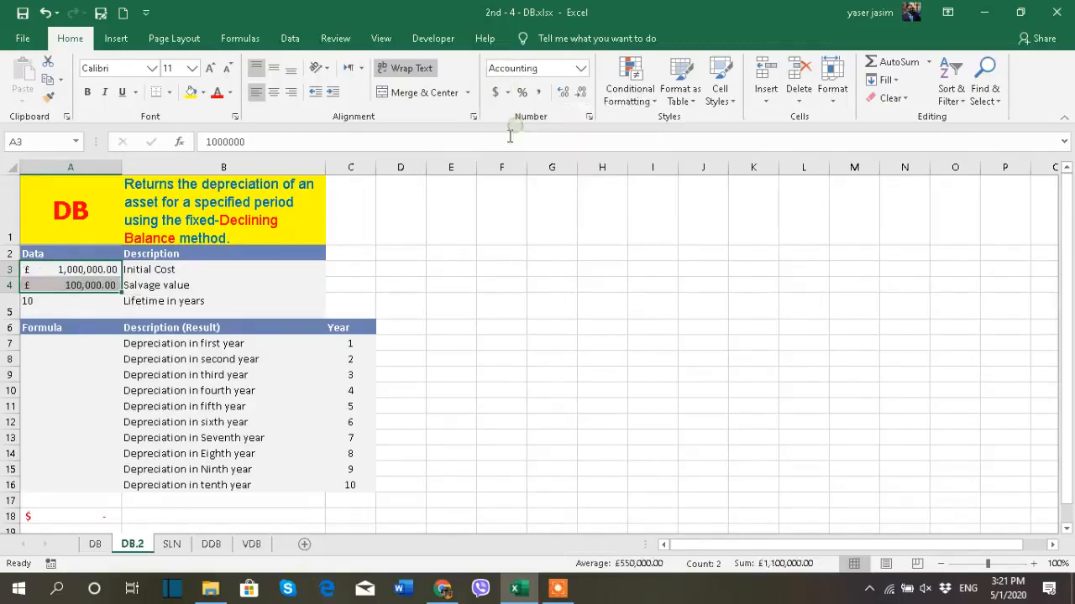
click(581, 92)
click(584, 92)
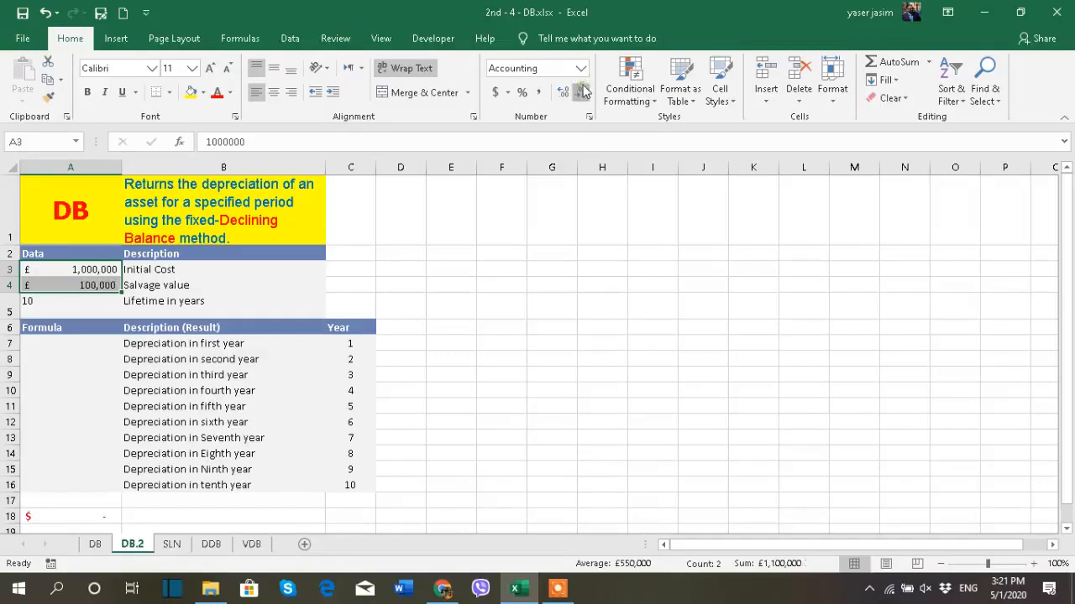
click(502, 254)
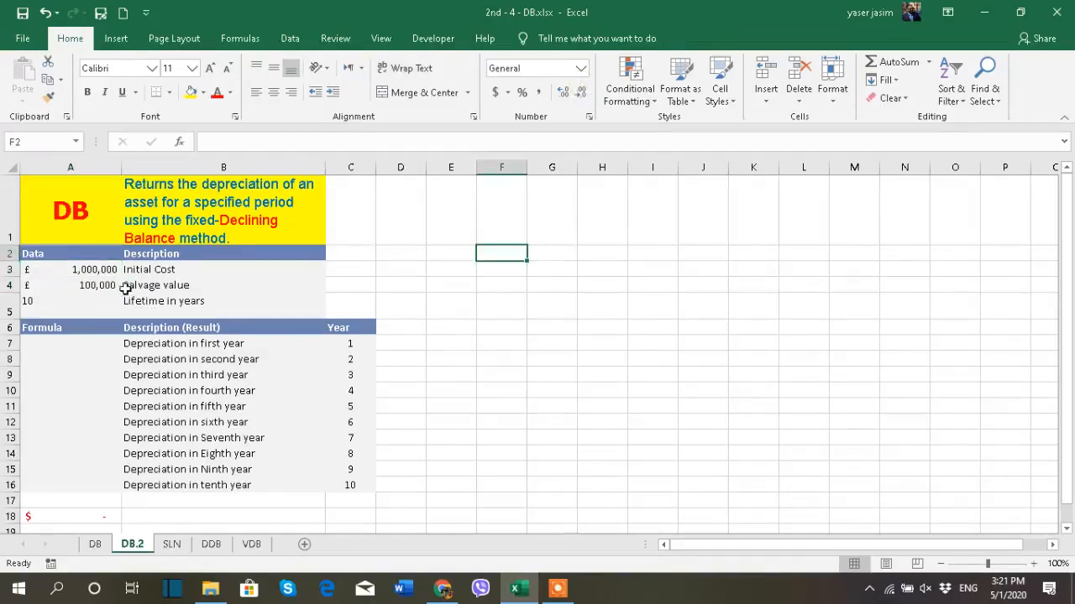
- Review the lifetime in A5 and the yearly depreciation descriptions in column B
click(99, 301)
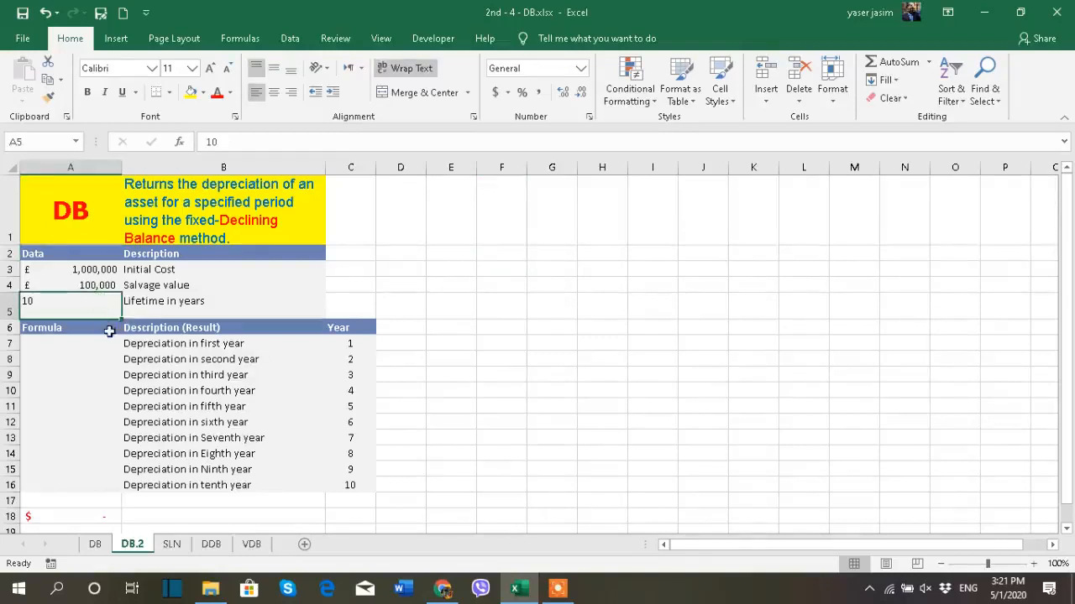
click(109, 347)
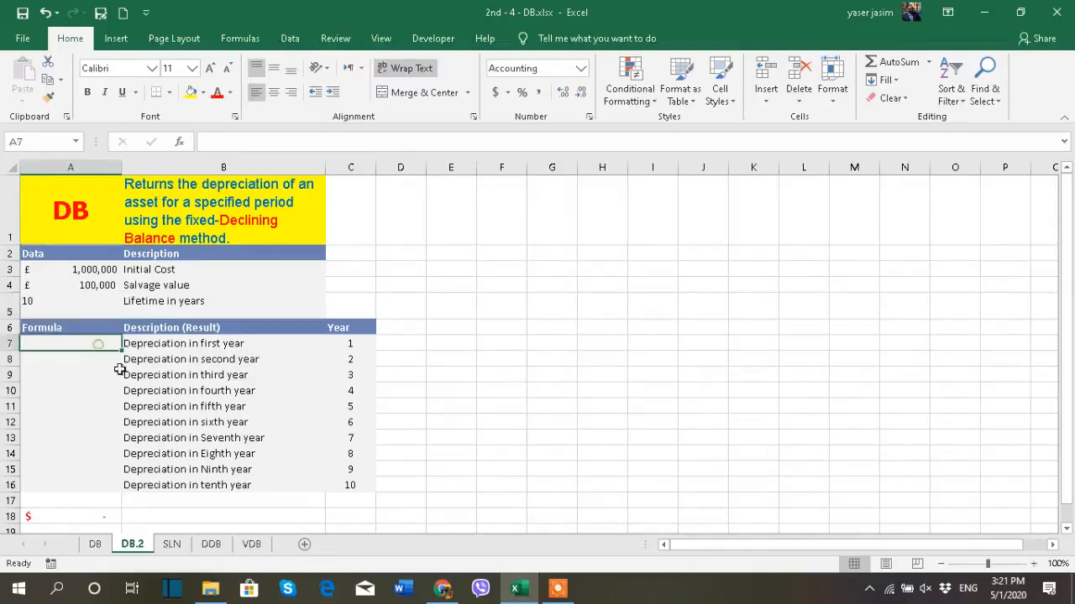
click(216, 344)
click(227, 361)
click(225, 407)
click(218, 423)
click(214, 454)
- Clear the existing SUM formula from the total cell A18
click(108, 514)
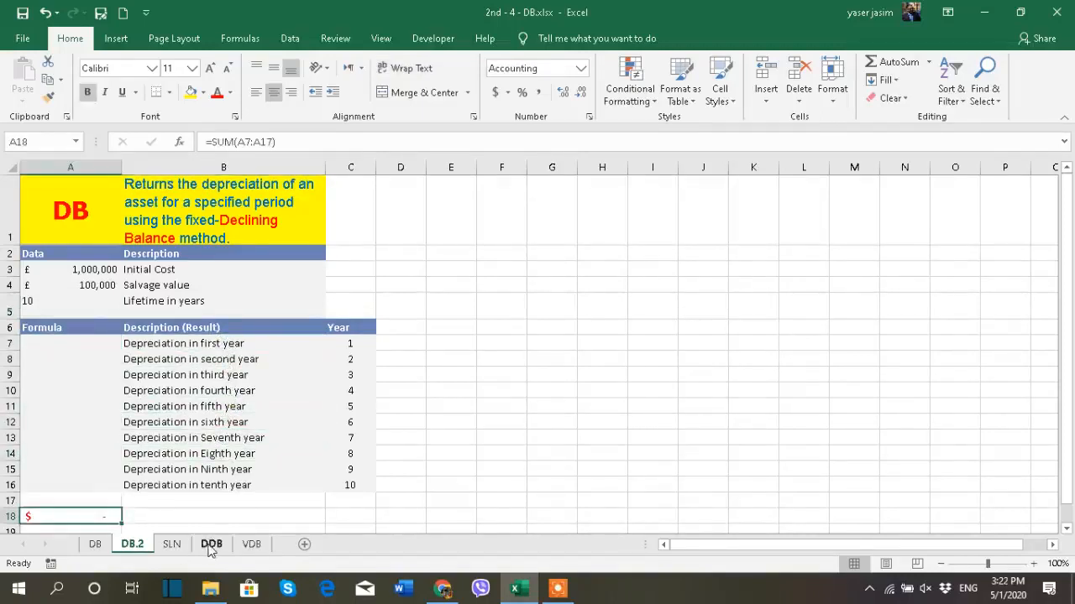
key(Delete)
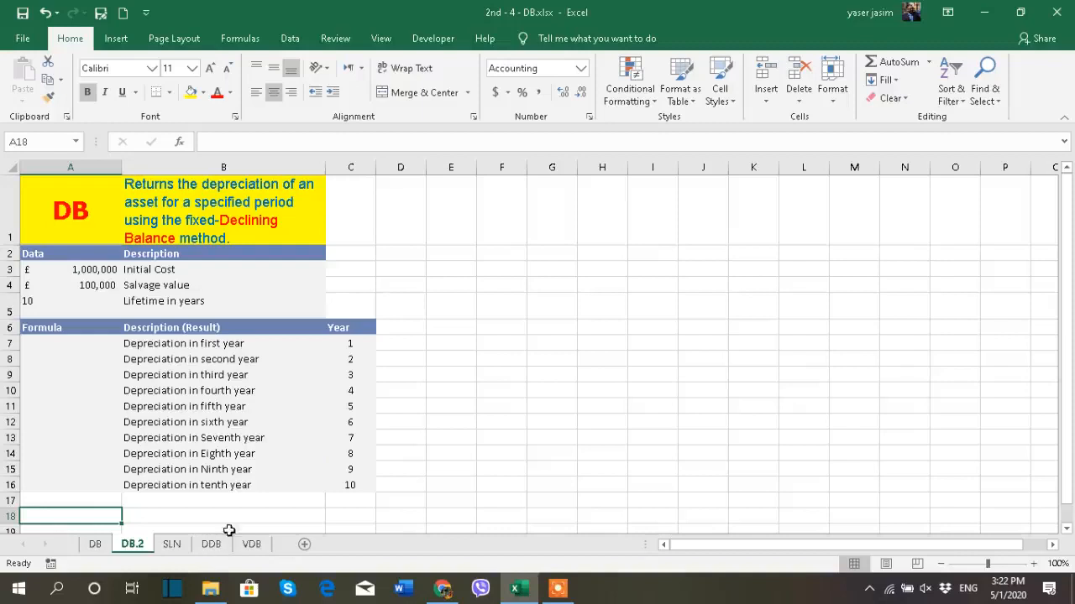
- Start a DB formula in A7 with absolute references $A$3 as the cost and $A$4 as the salvage value
click(67, 345)
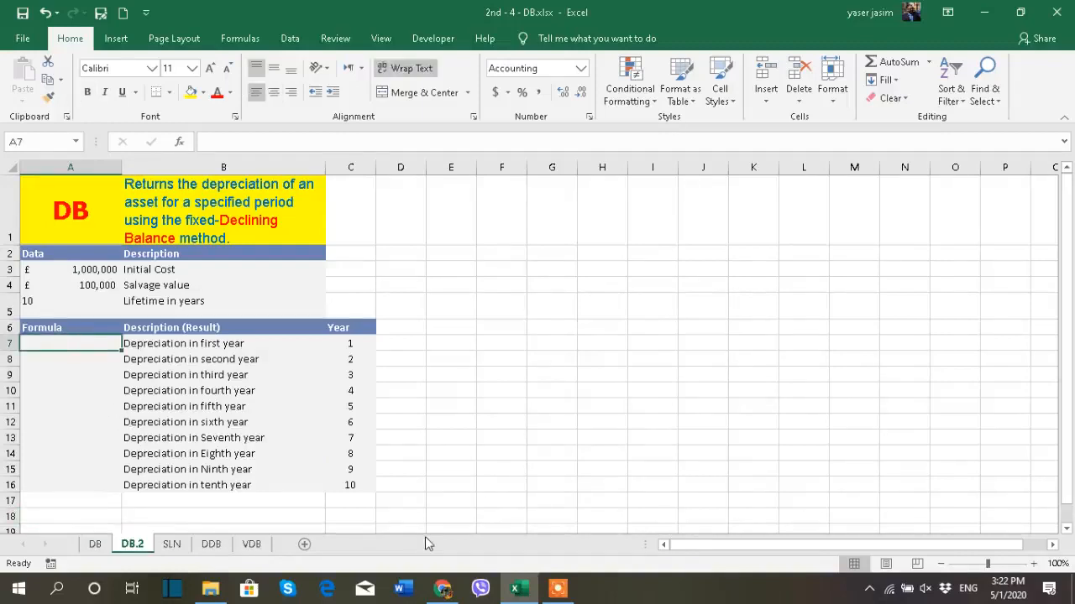
text(=db)
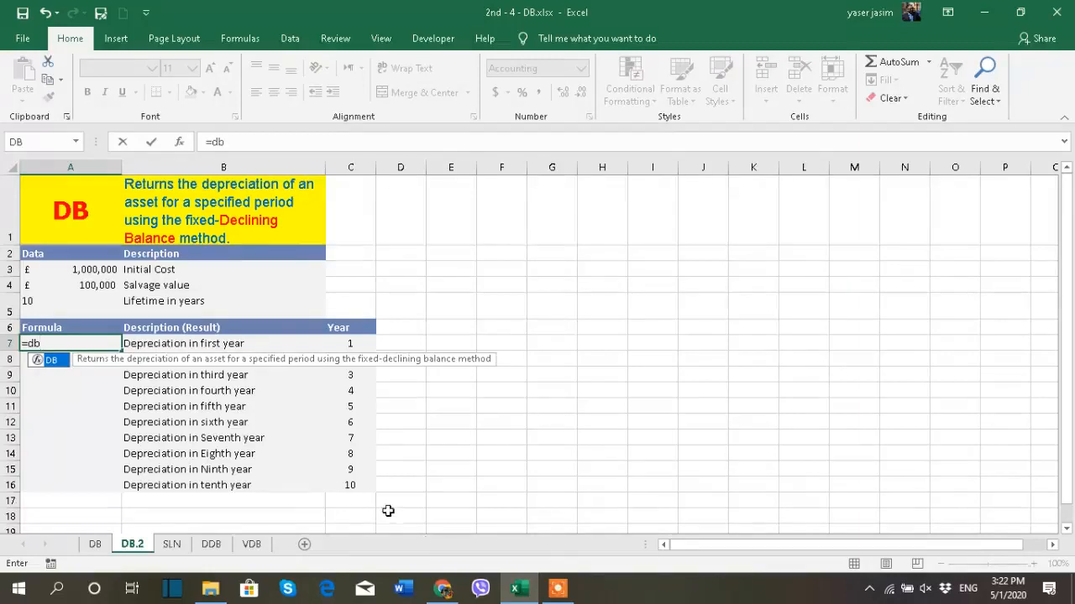
double_click(53, 360)
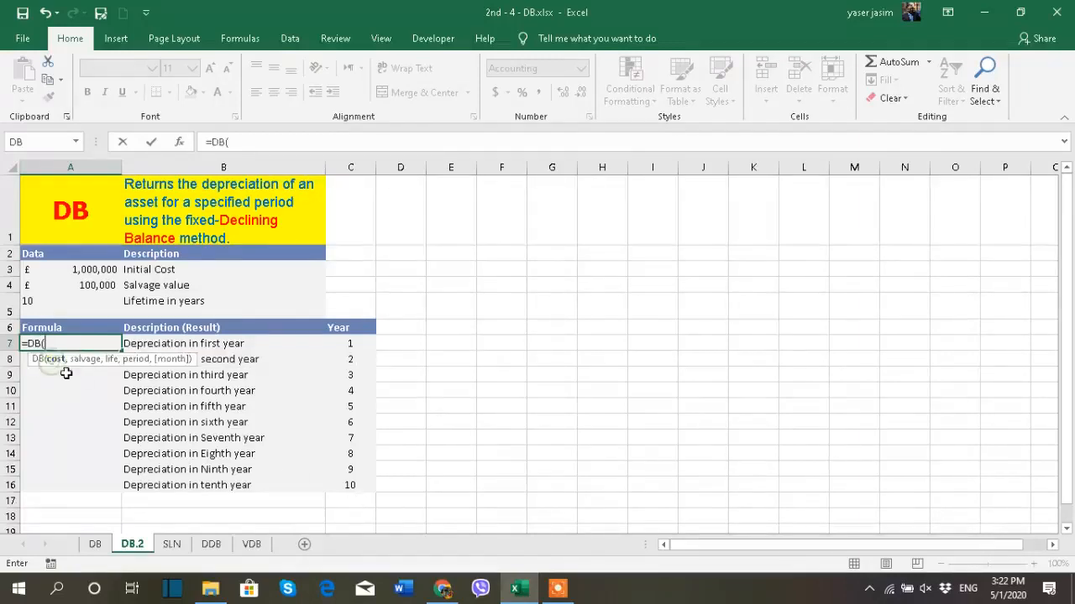
click(88, 269)
key(F4)
text(,)
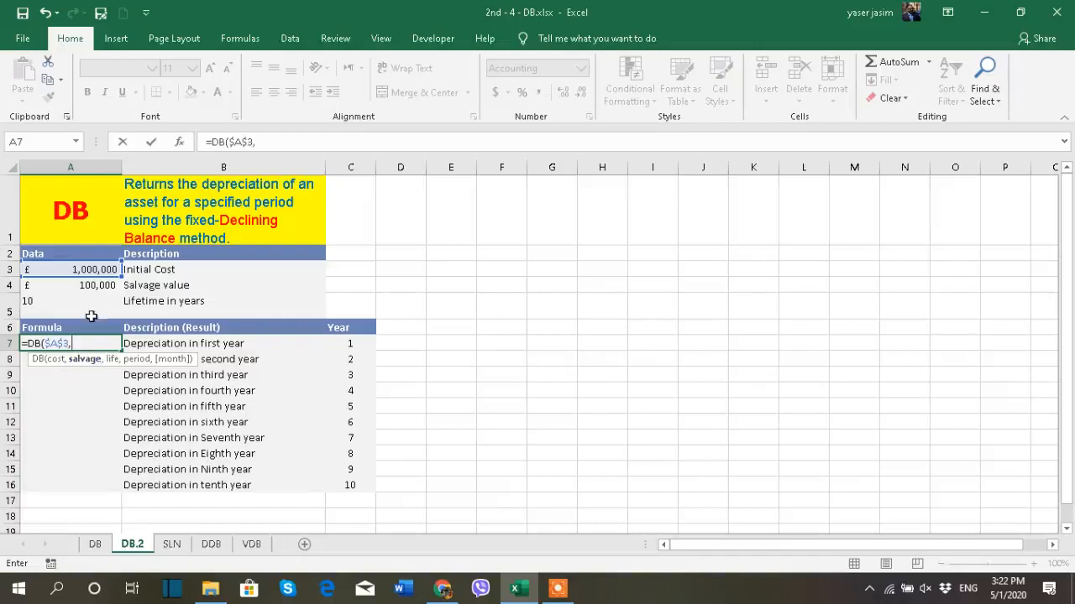
click(94, 287)
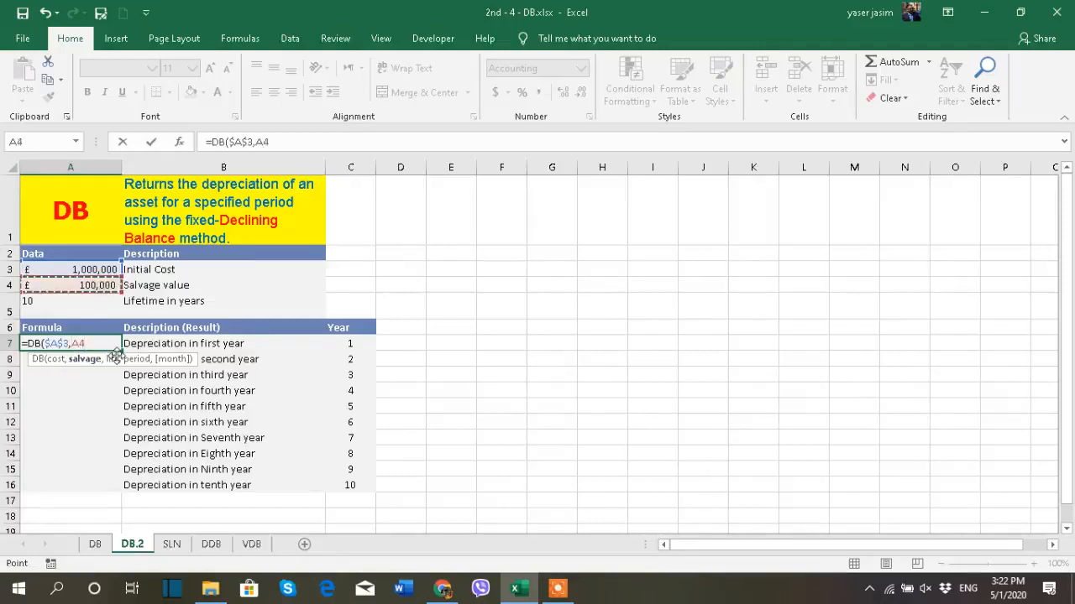
key(F4)
text(,)
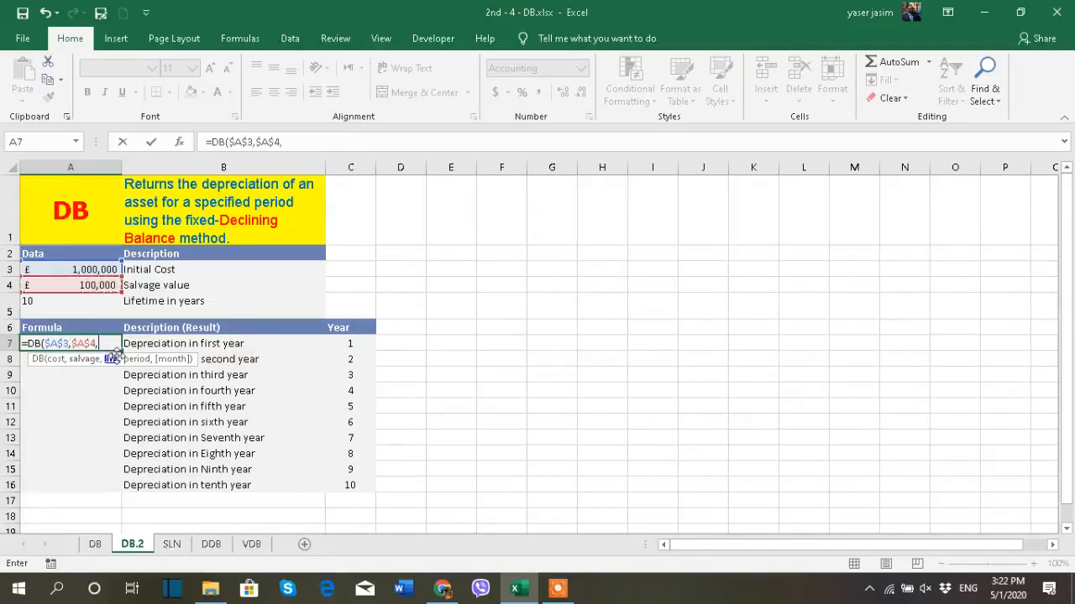
- Complete the A7 DB formula with $A$5 as the life and the relative year reference C7 as the period
click(84, 304)
key(F4)
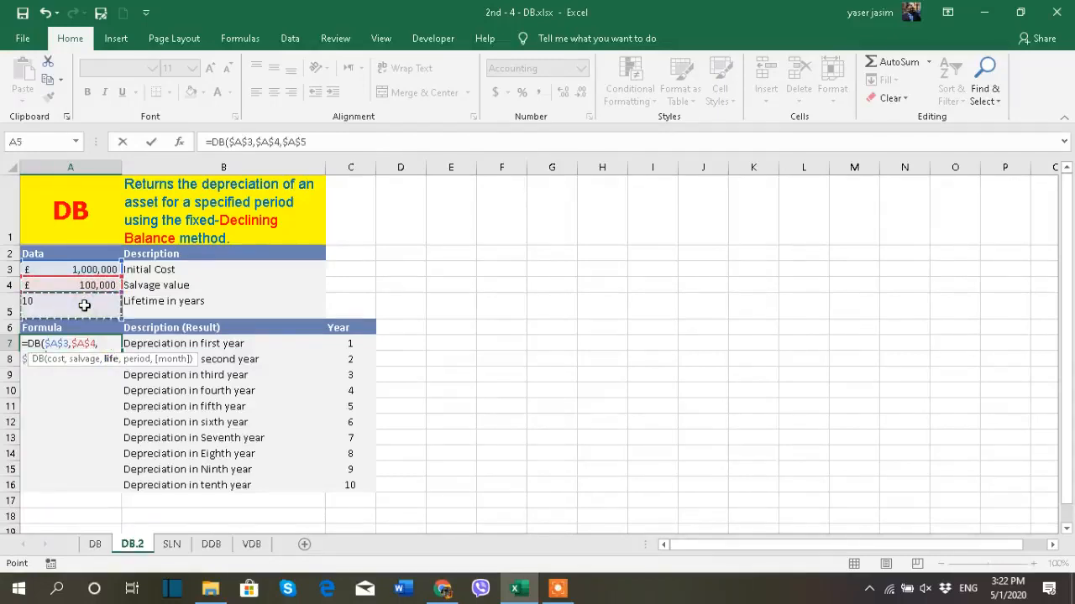
text(,)
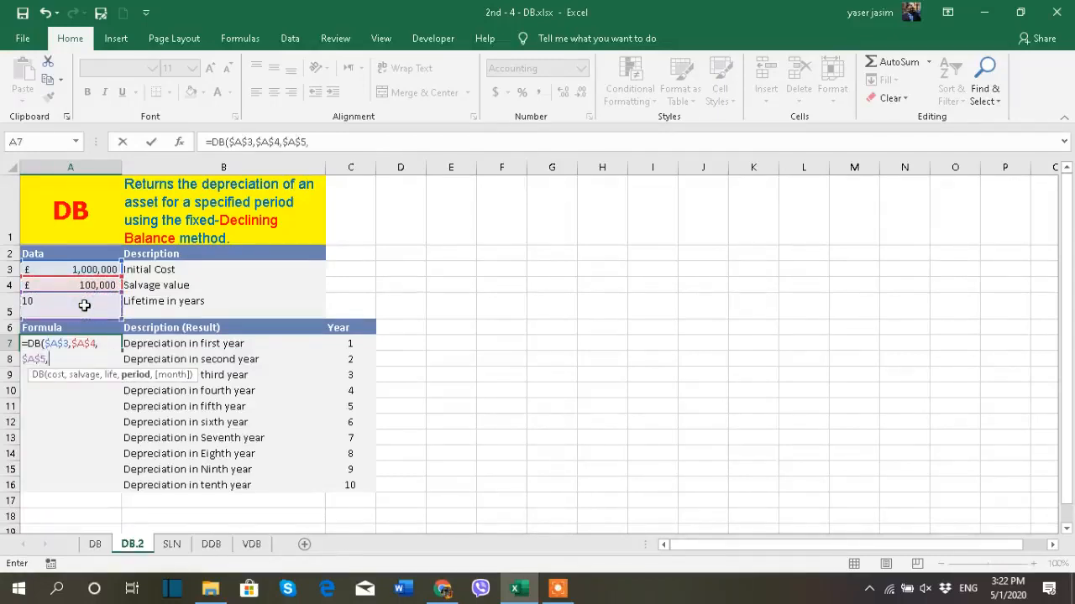
click(361, 342)
text())
key(Return)
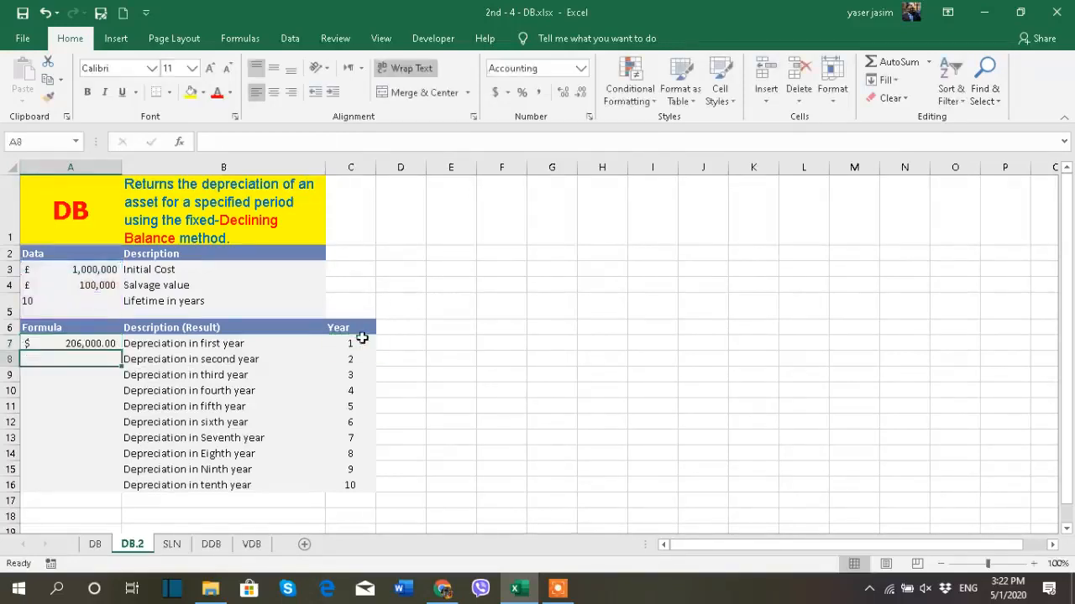
- Remove the decimals from A7 and copy its DB formula down through the tenth-year row, A16
click(98, 344)
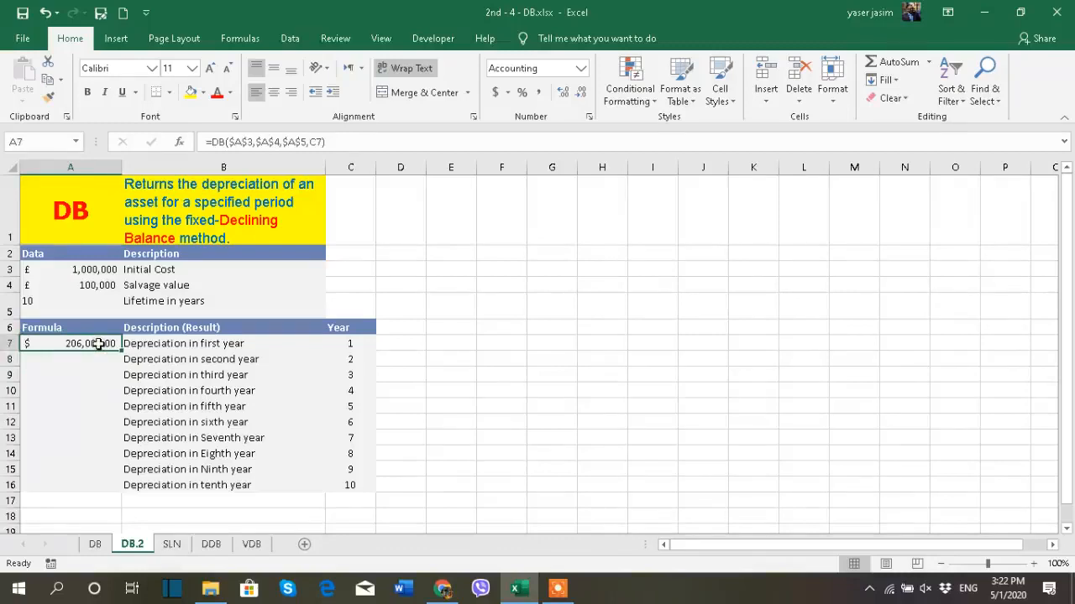
click(584, 96)
drag(122, 355, 128, 490)
click(535, 452)
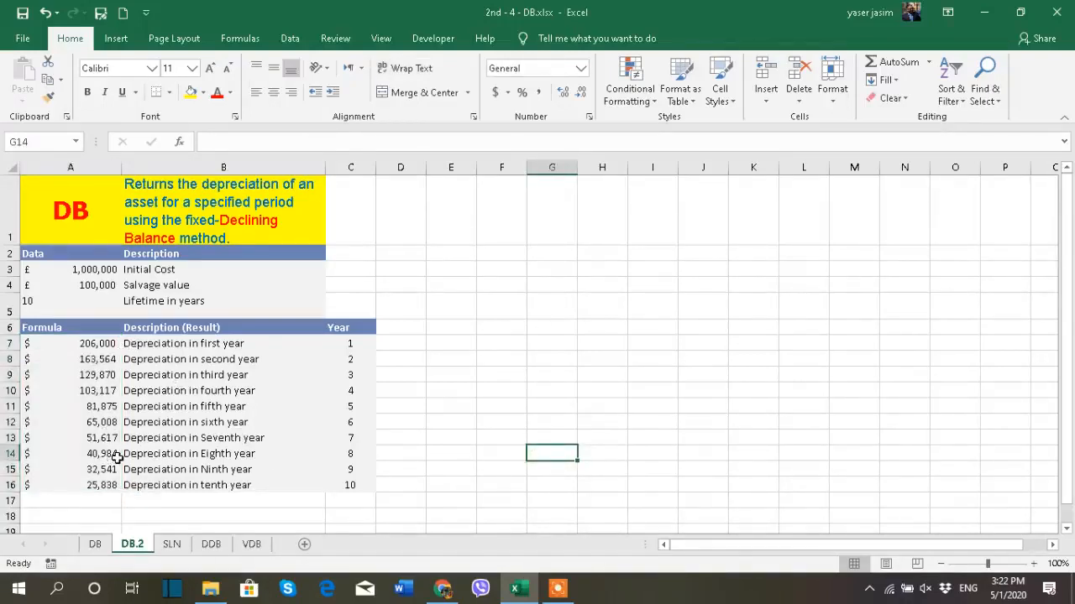
- Format the initial cost and salvage value in A3:A4 as English (United States) dollar accounting amounts without decimals
drag(71, 267, 84, 286)
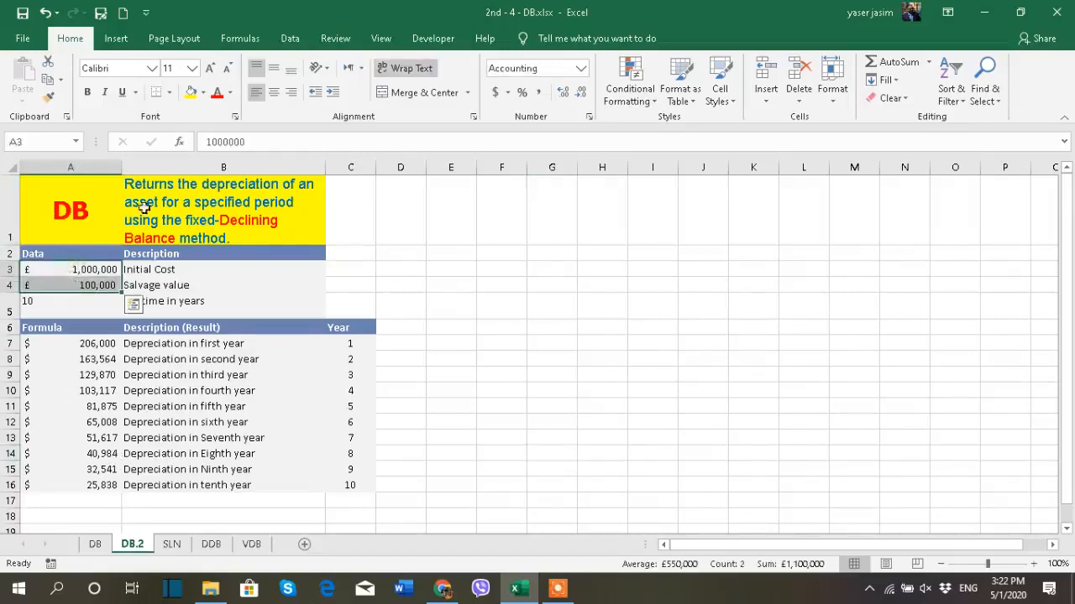
click(507, 93)
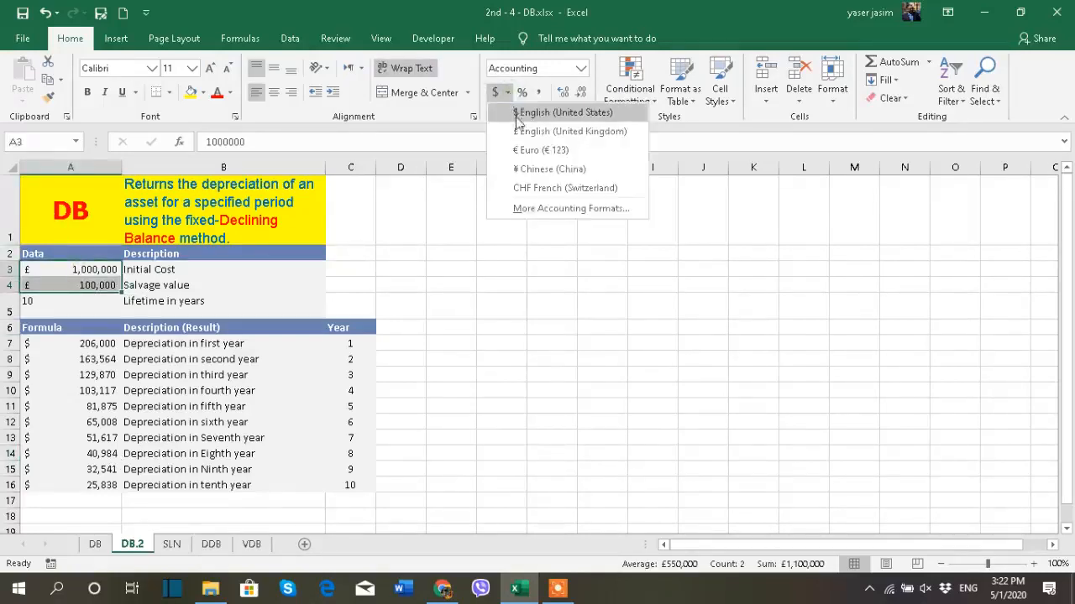
click(525, 116)
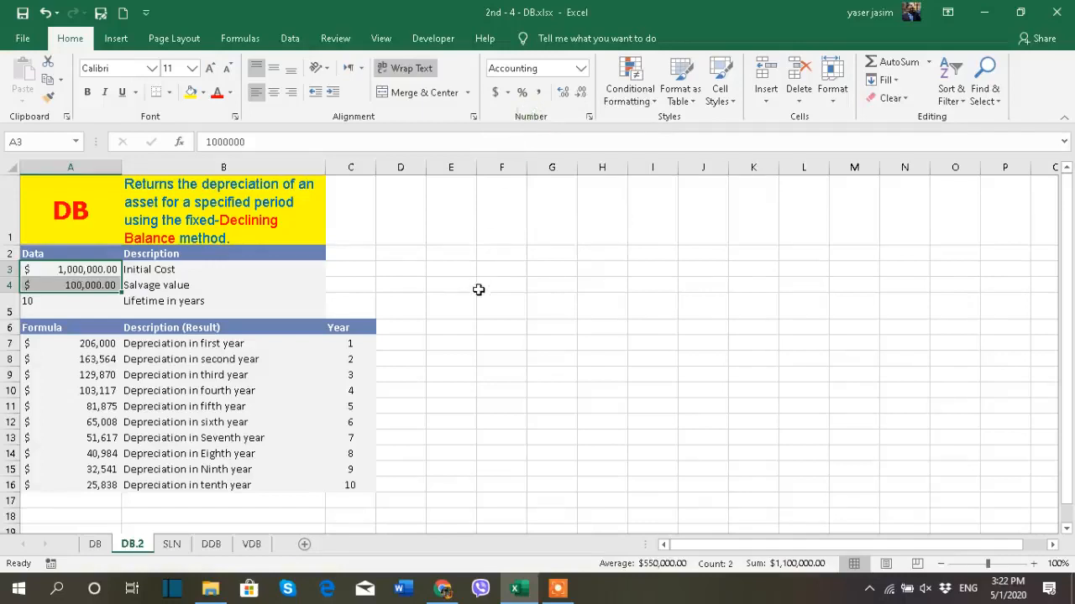
click(581, 92)
click(580, 92)
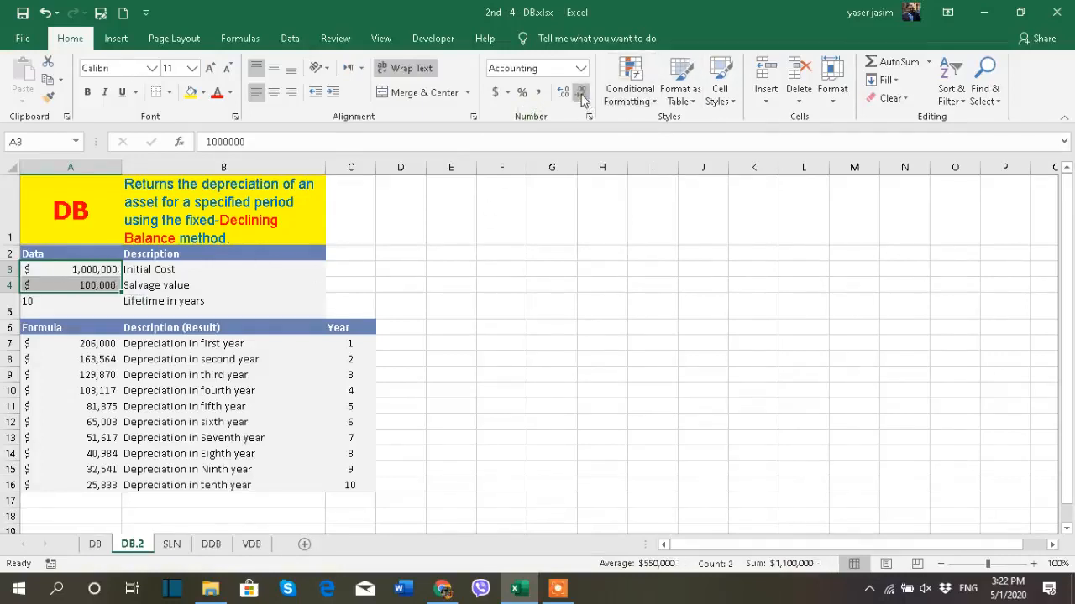
- Total the ten yearly depreciation amounts in cell A18 with AutoSum, and select the salvage value in A4 for comparison
click(118, 515)
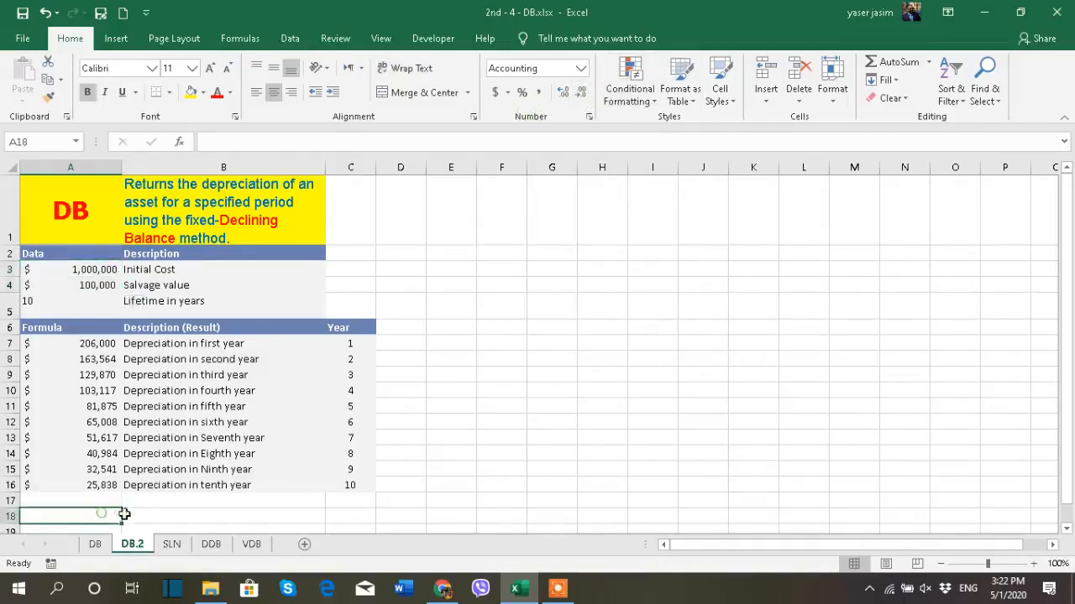
click(879, 62)
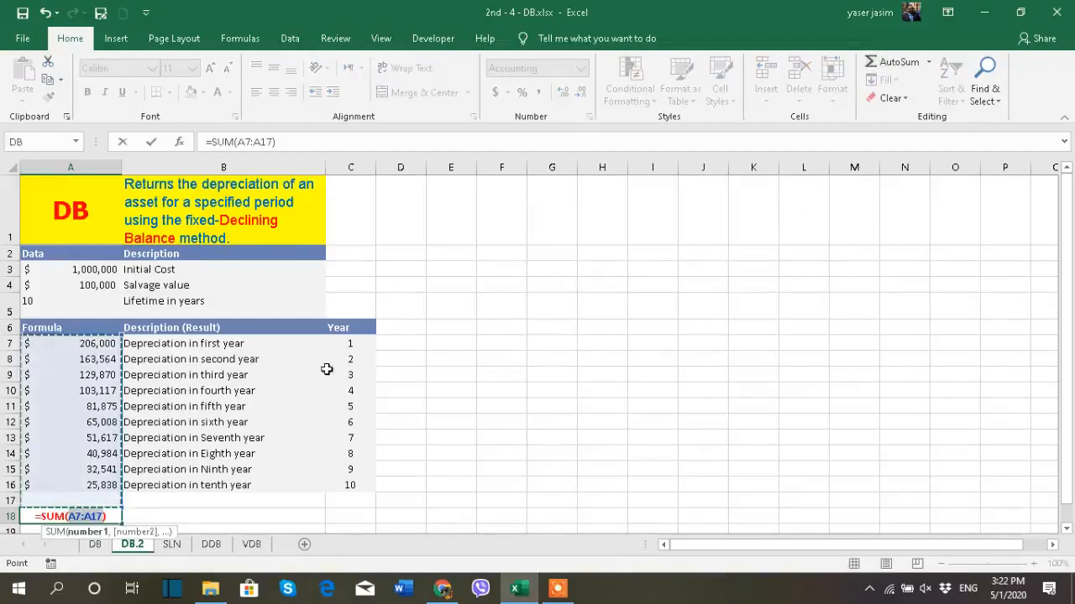
key(Return)
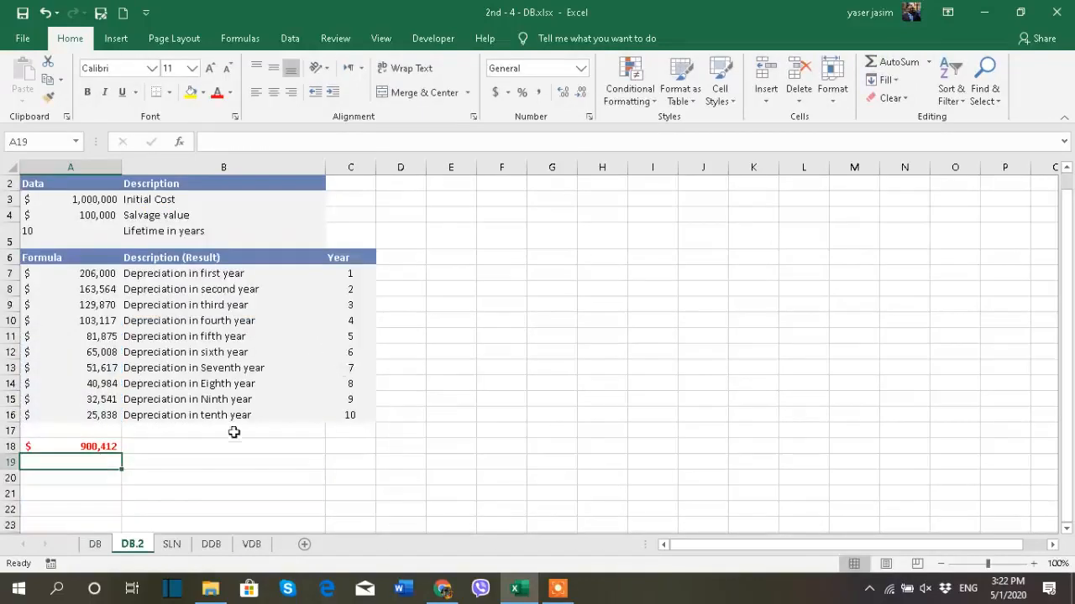
scroll(185, 471, up, 1)
click(110, 514)
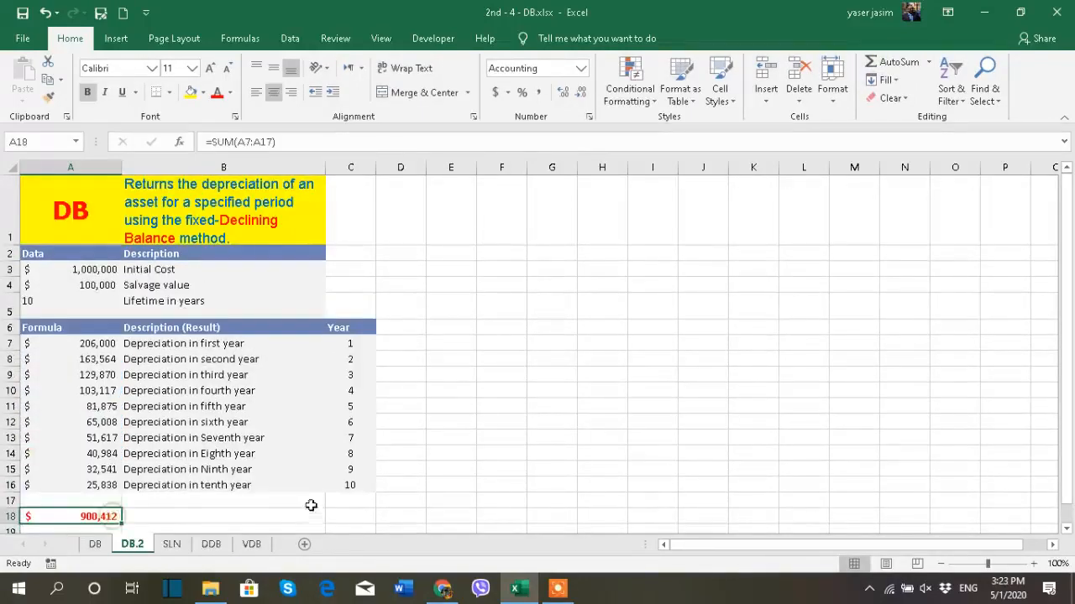
click(109, 285)
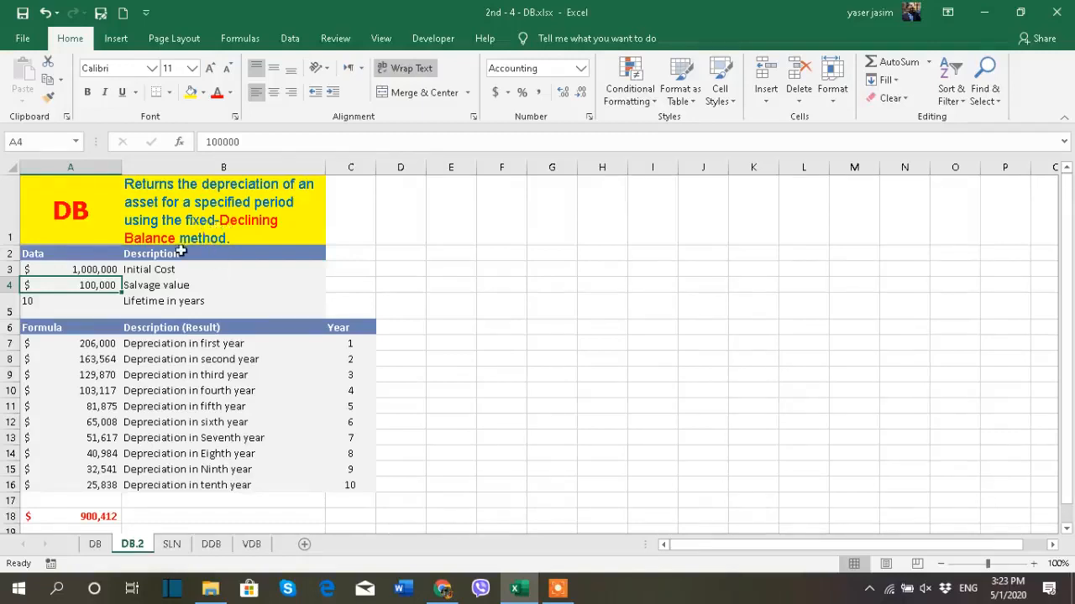
- View the SLN sheet and compare its data with the car's initial cost and lifetime on the DB sheet
click(172, 546)
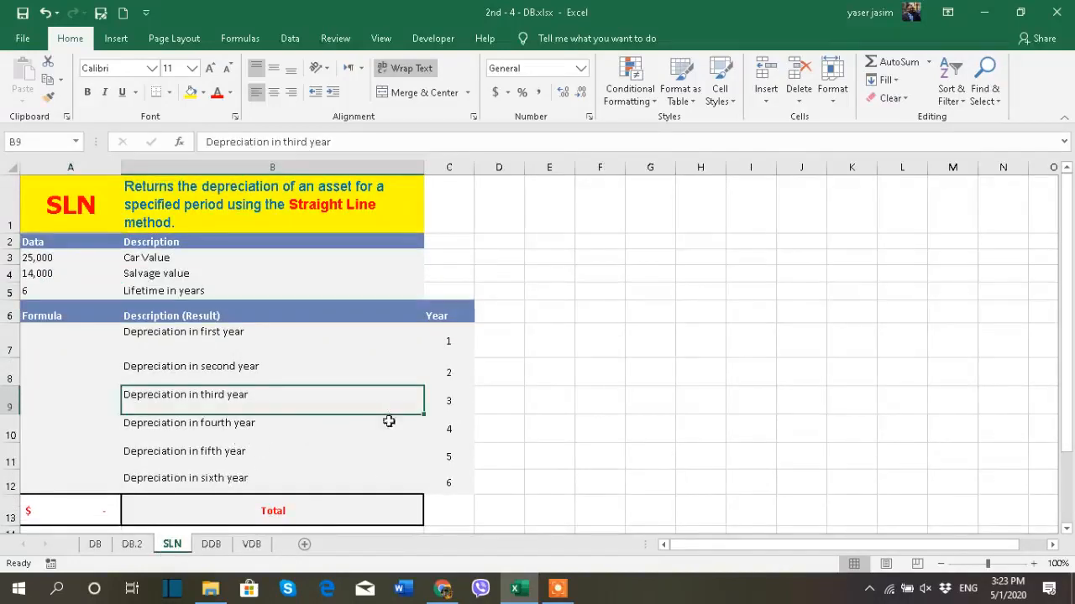
click(95, 545)
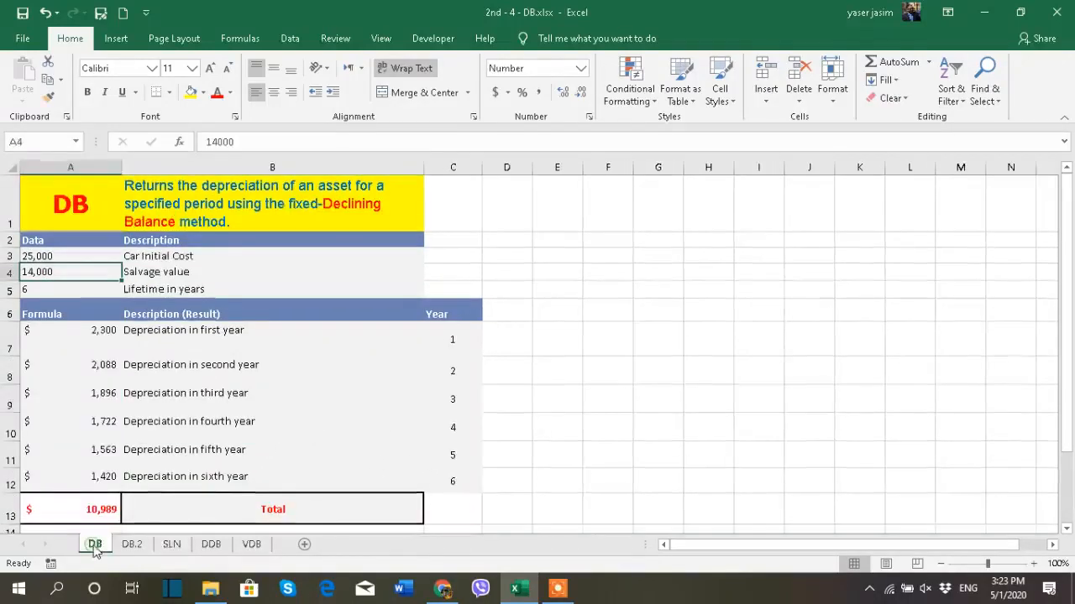
click(59, 257)
click(65, 288)
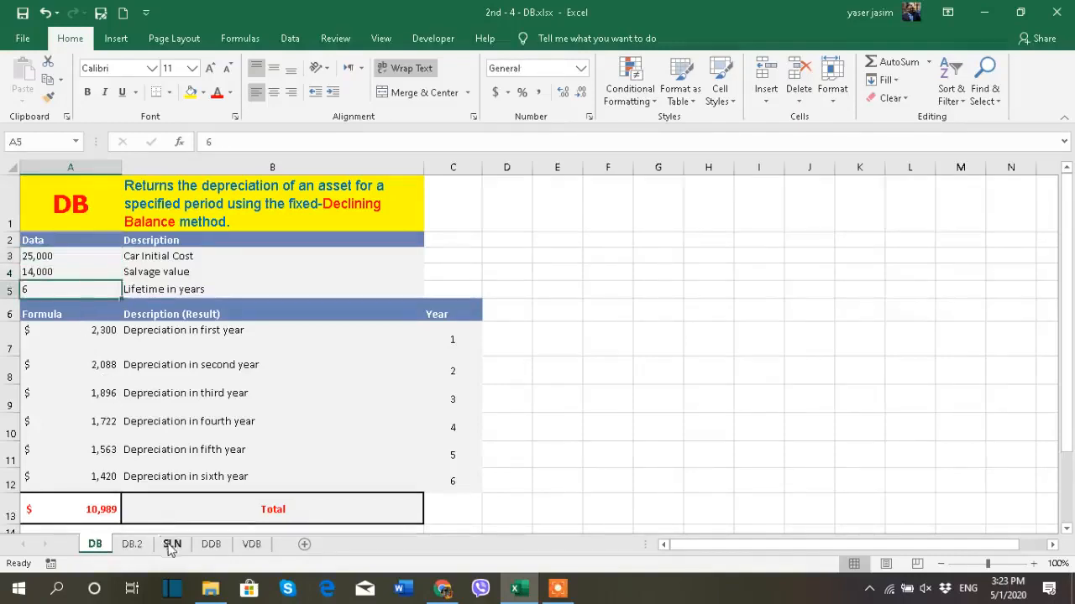
- Go to the SLN sheet and clear the existing total formula from cell A13
click(171, 545)
double_click(153, 258)
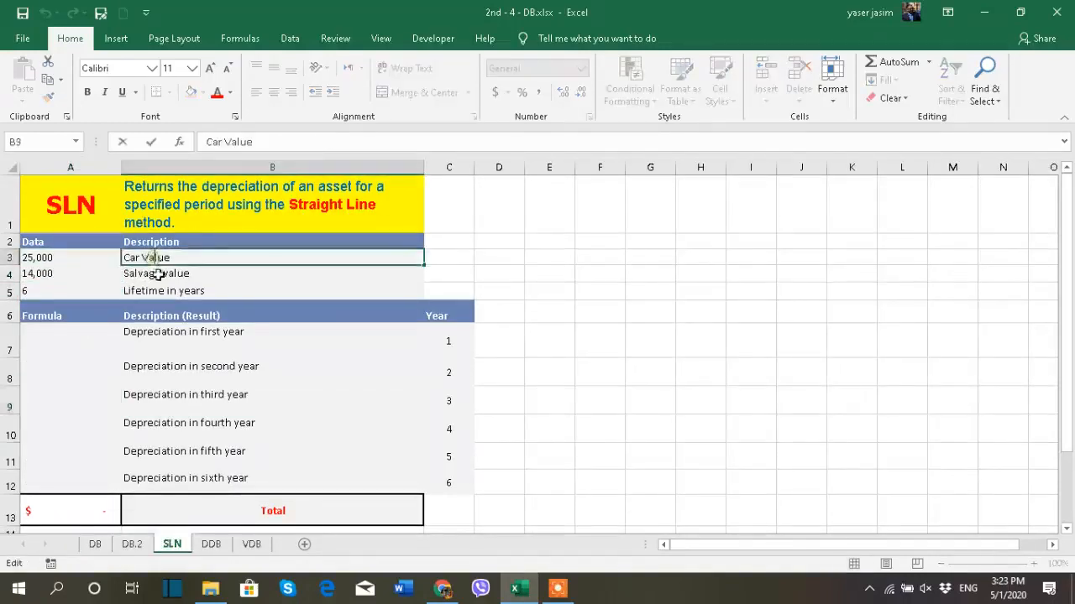
click(198, 374)
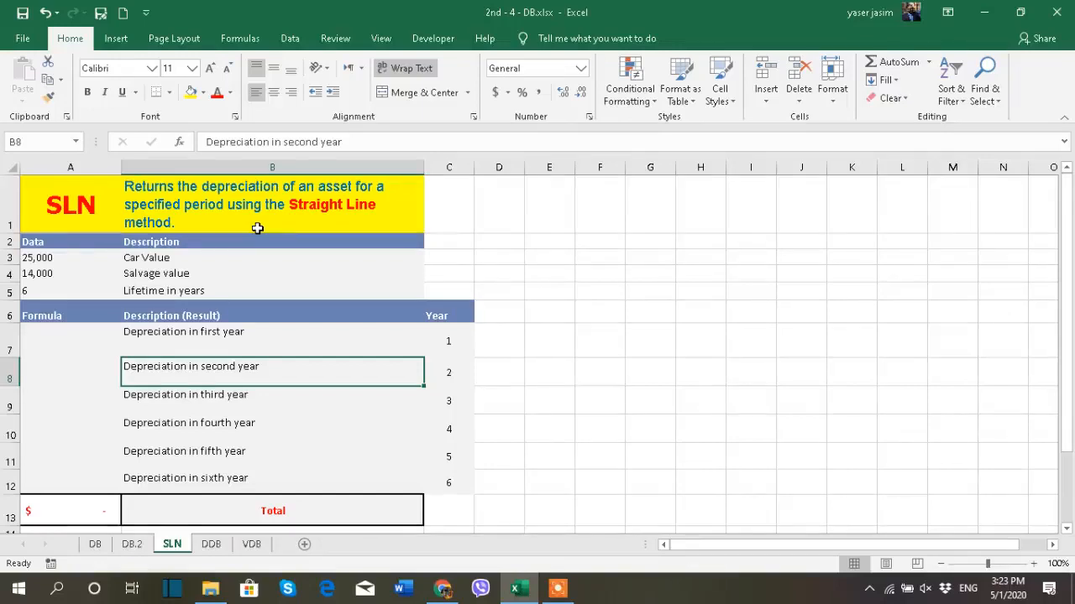
click(72, 511)
mouse_move(538, 588)
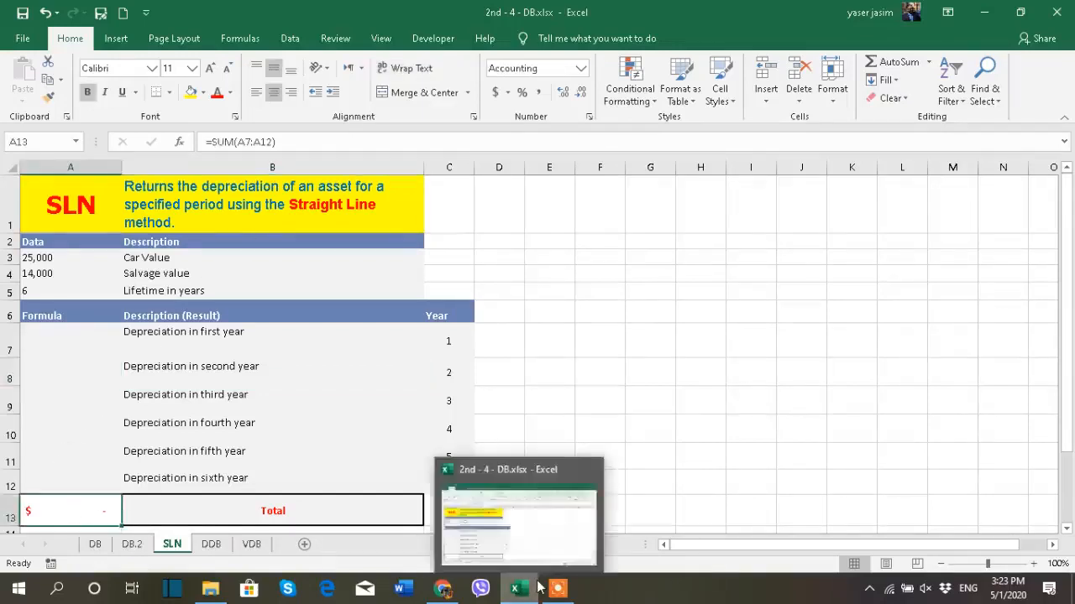
key(Delete)
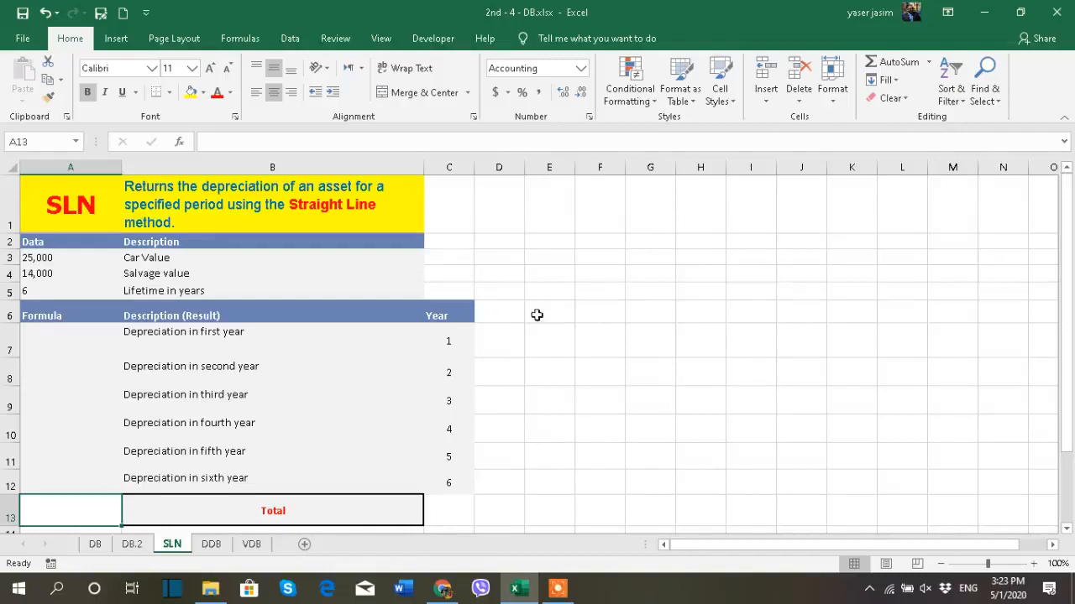
- Start an SLN formula in the first-year cell A7, using the car value as the absolute cost reference $A$3
drag(470, 337, 467, 480)
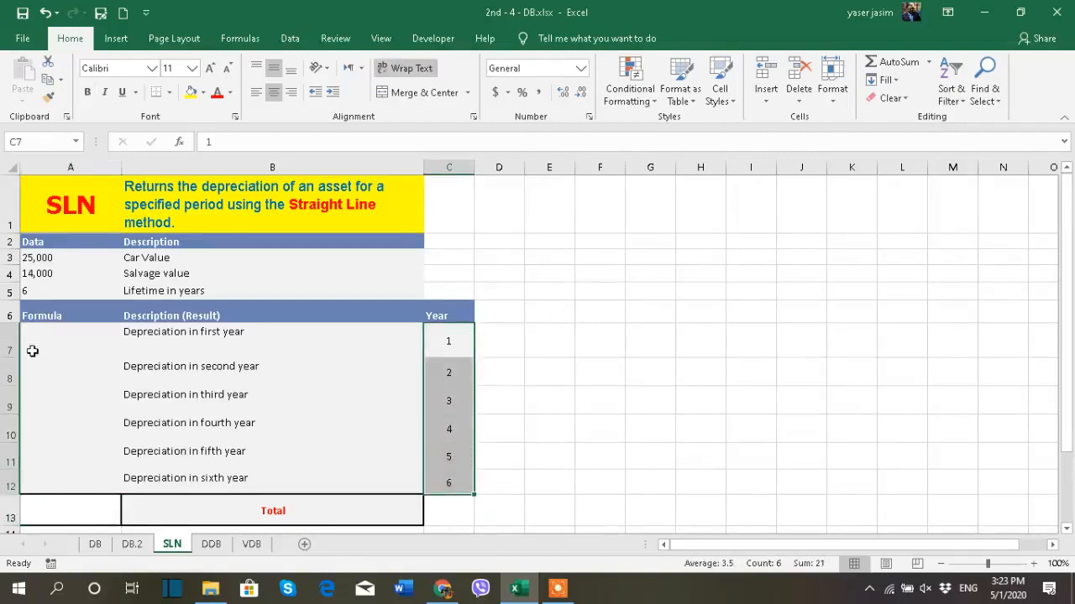
click(57, 337)
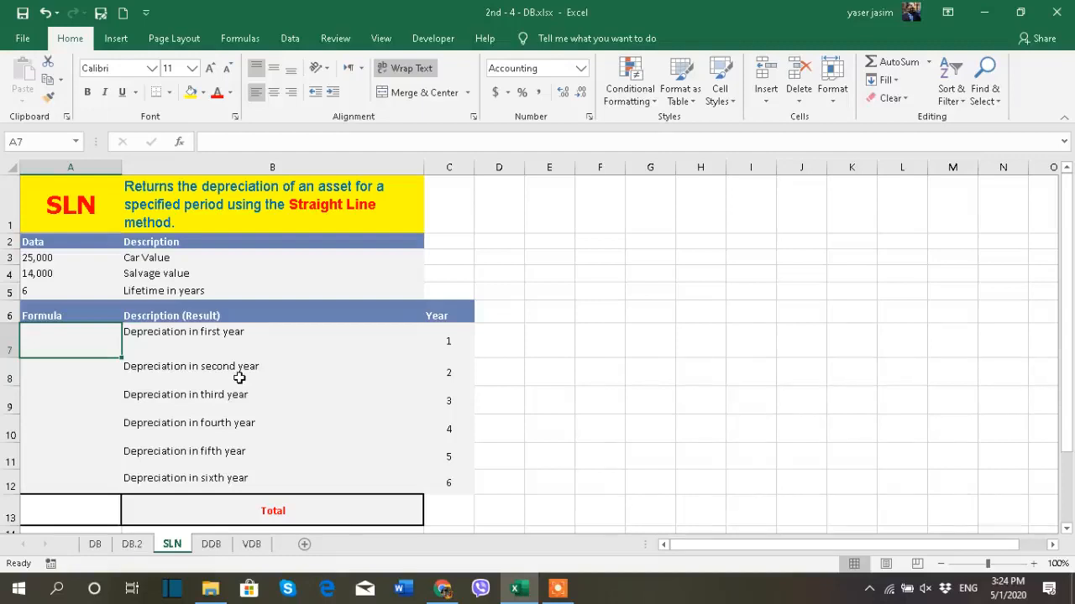
drag(450, 346, 445, 480)
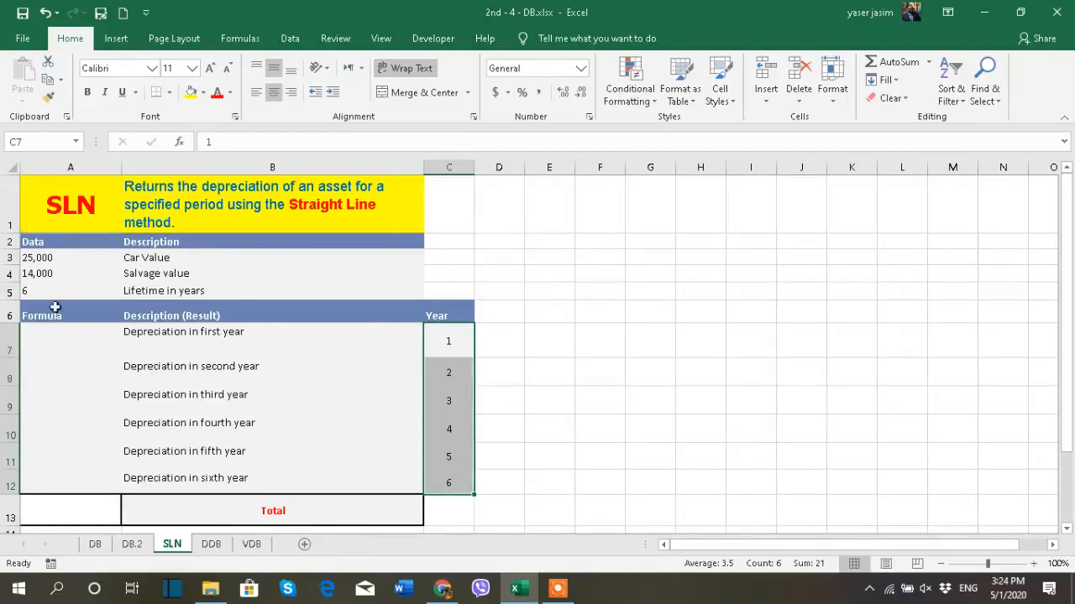
click(76, 336)
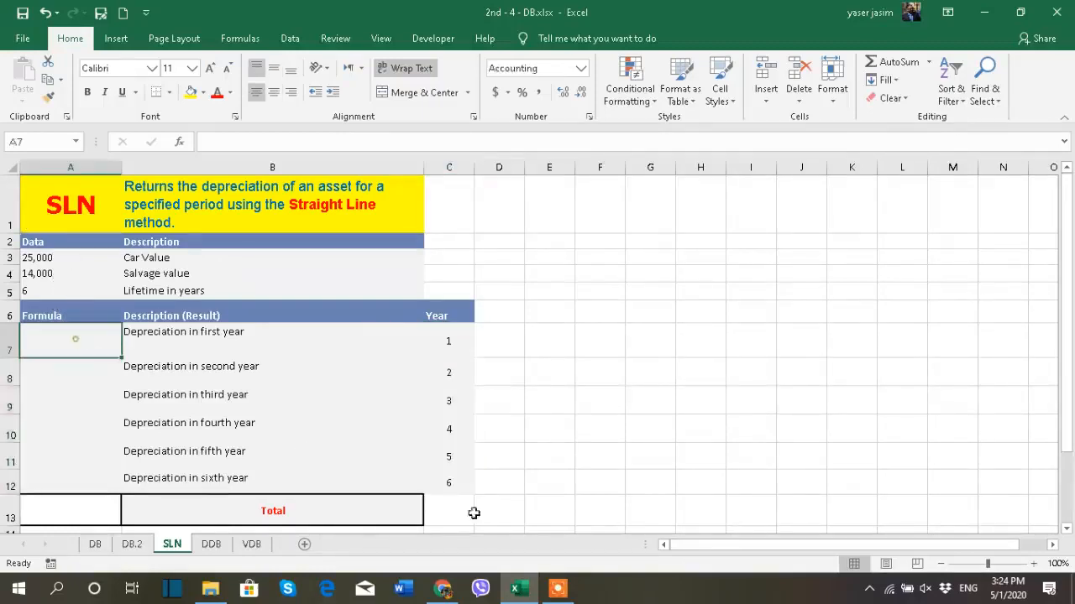
text(=)
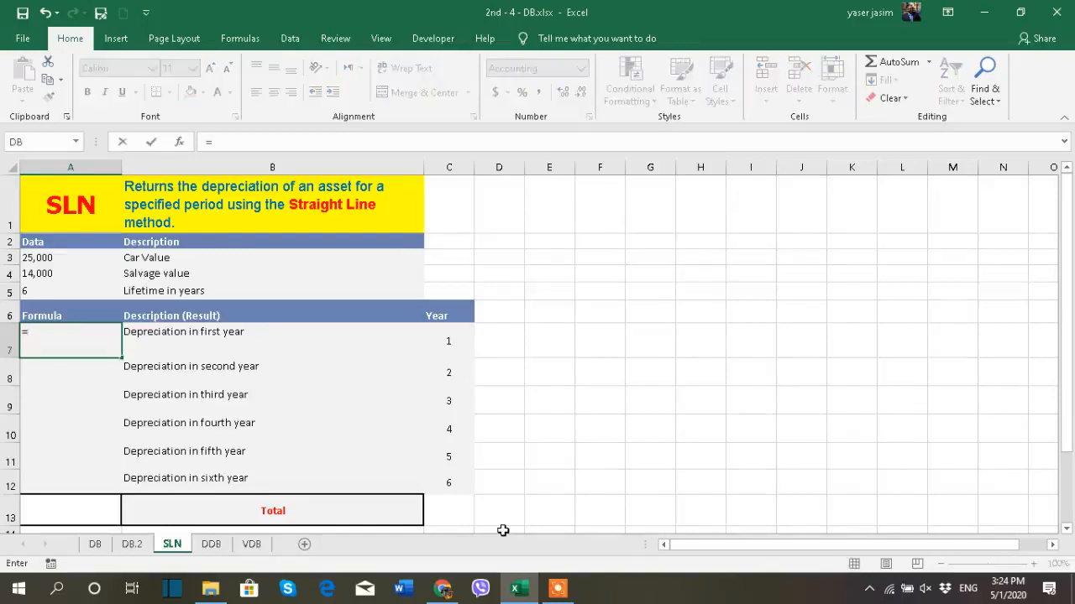
text(sln)
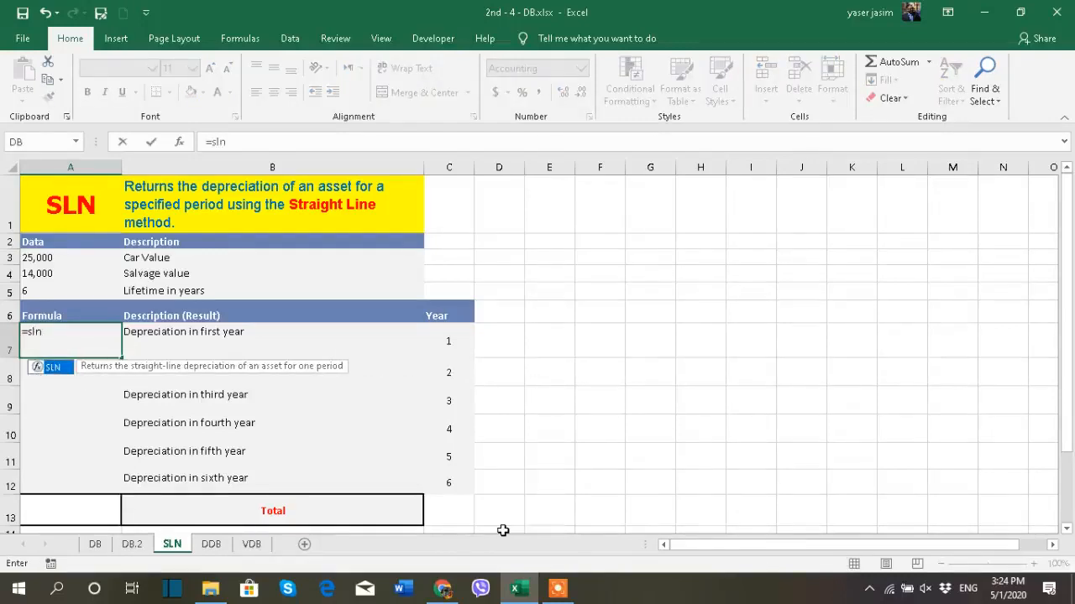
double_click(64, 369)
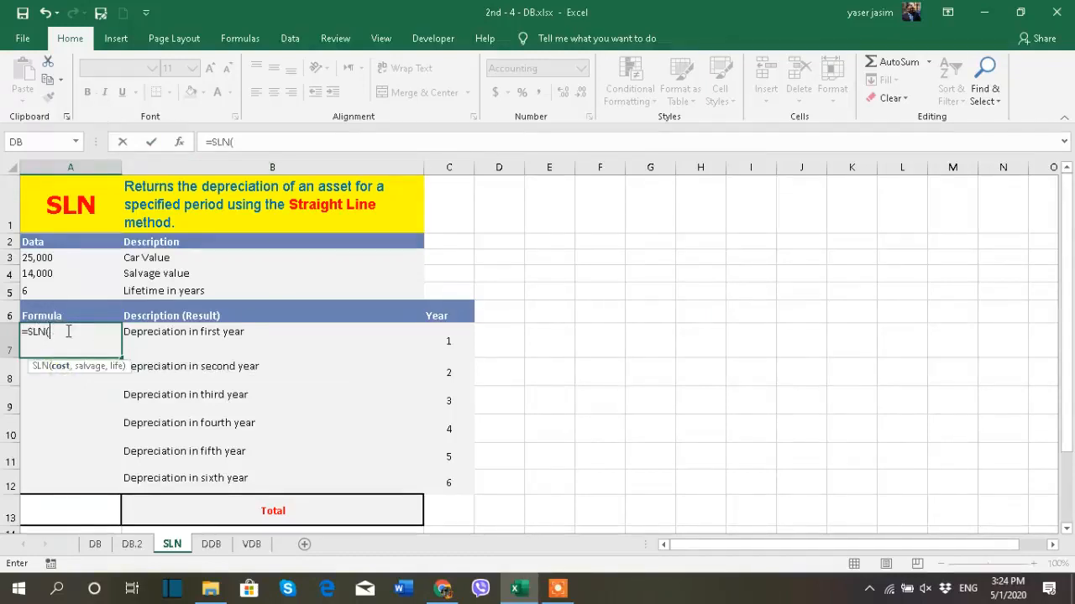
click(37, 260)
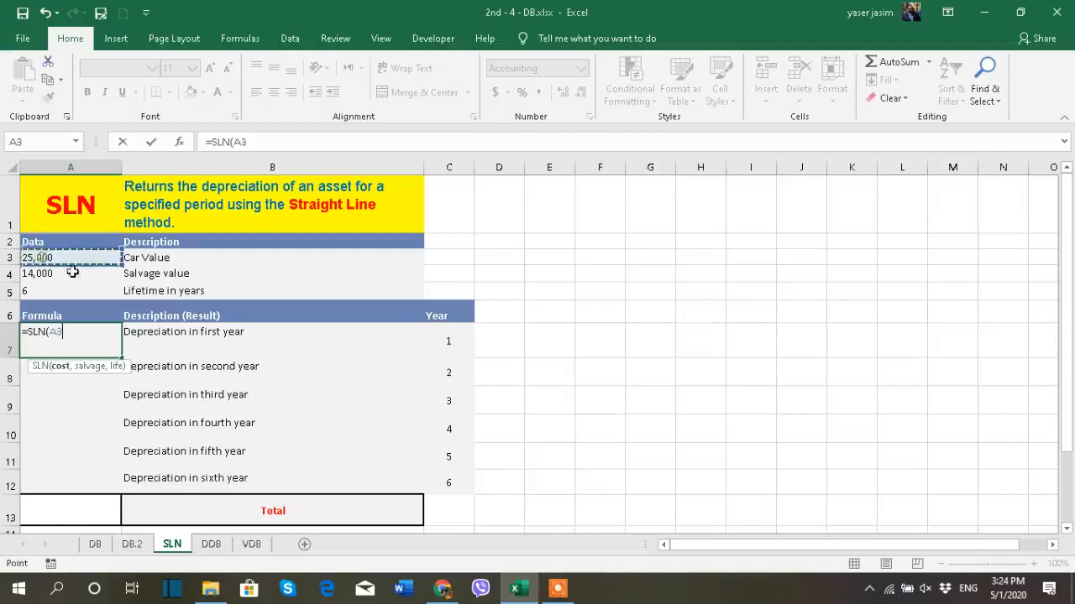
key(F4)
text(,)
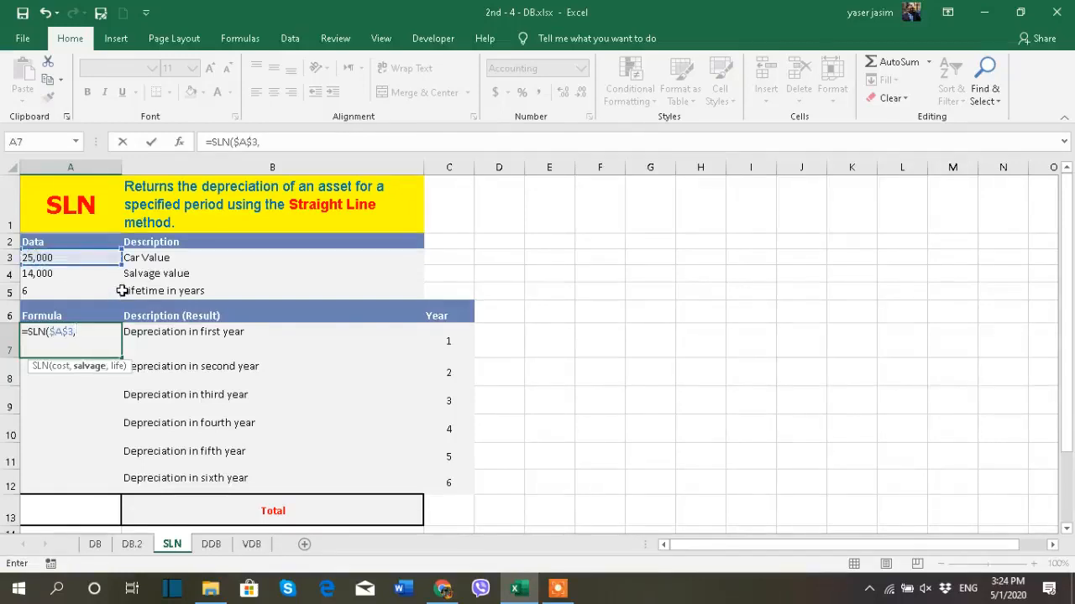
- Complete the SLN formula in A7 with the absolute salvage reference $A$4 and lifetime reference $A$5
click(59, 274)
key(F4)
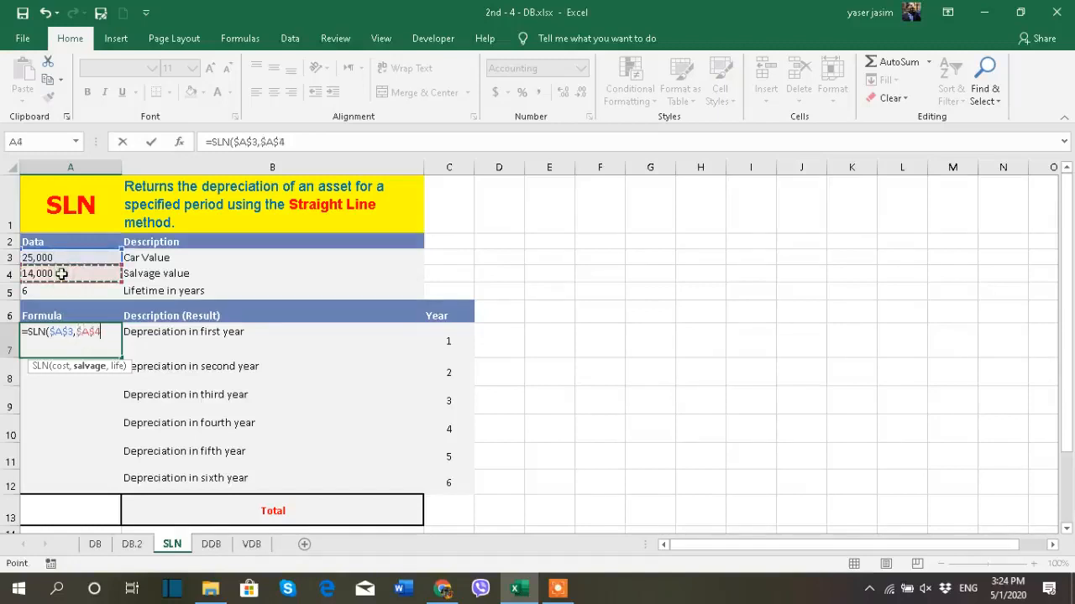
text(,)
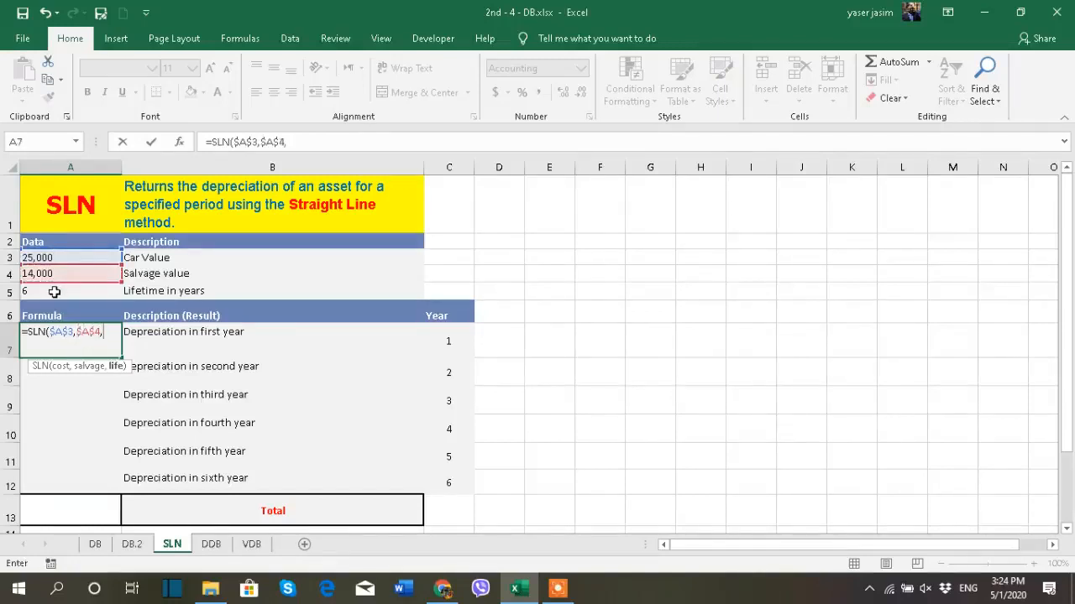
click(51, 290)
key(F4)
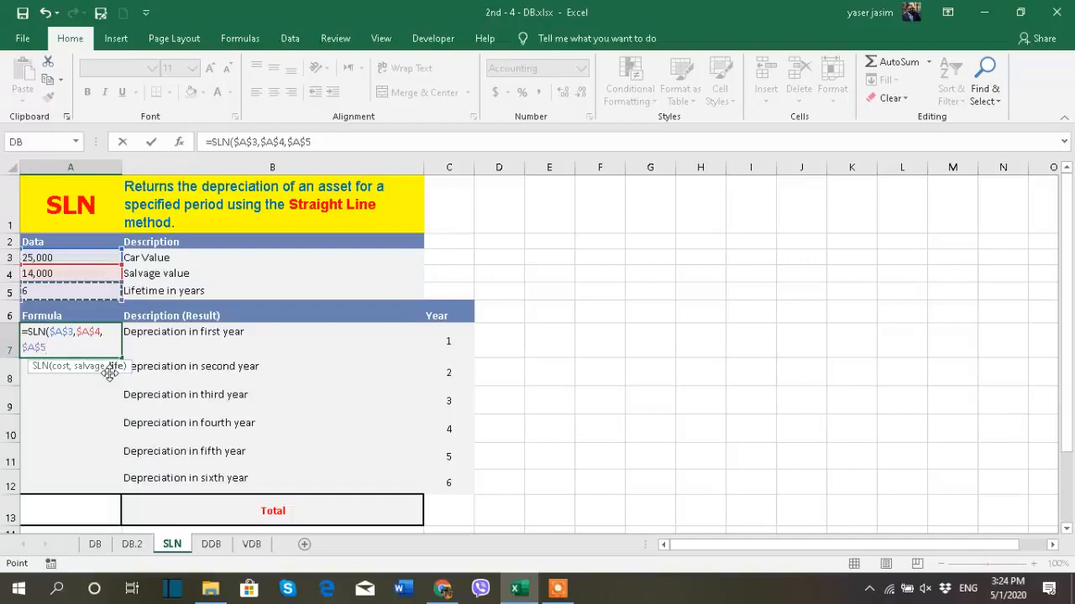
text())
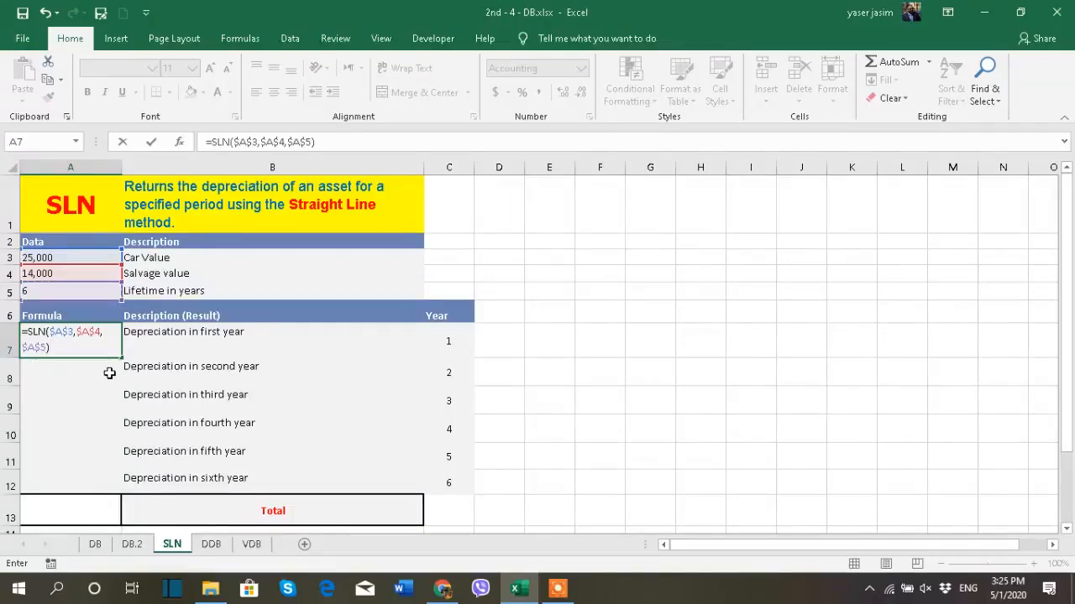
key(Return)
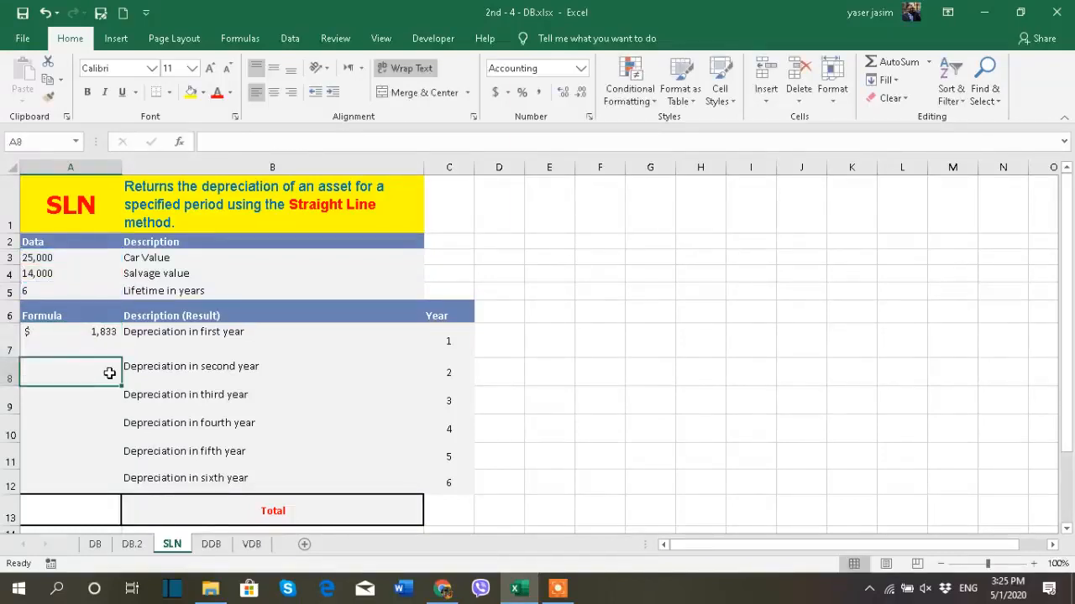
- Copy the SLN formula from A7 down through the sixth-year row, A12, and check each year's cell
click(85, 338)
drag(121, 358, 124, 486)
click(101, 334)
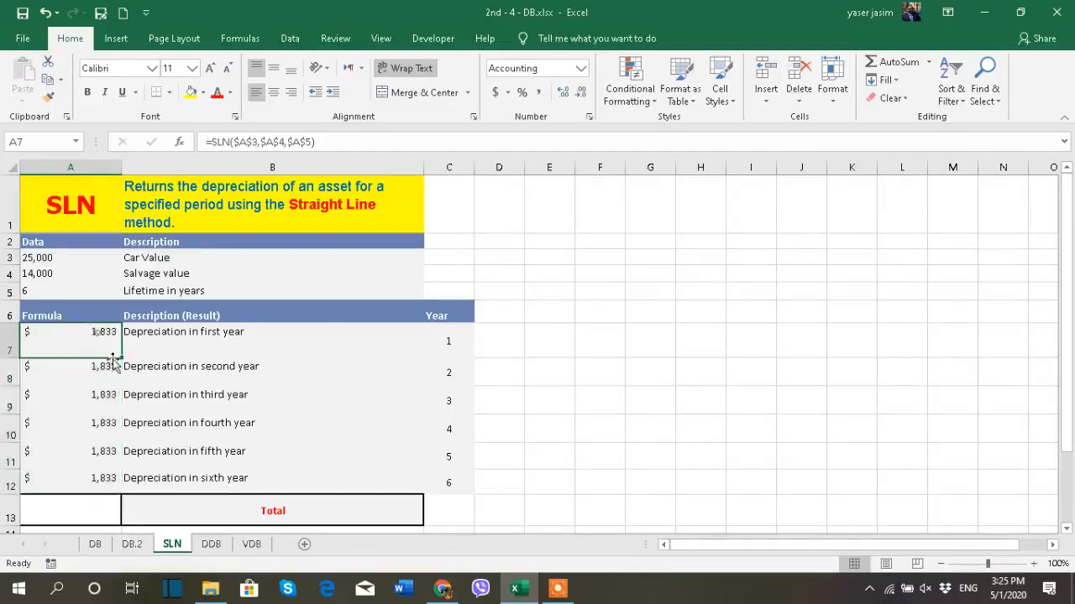
click(105, 375)
click(88, 401)
click(92, 428)
click(90, 457)
click(89, 475)
- Total the six yearly depreciation amounts in A13 with AutoSum, and check the car value in A3 and salvage value in A4
click(79, 508)
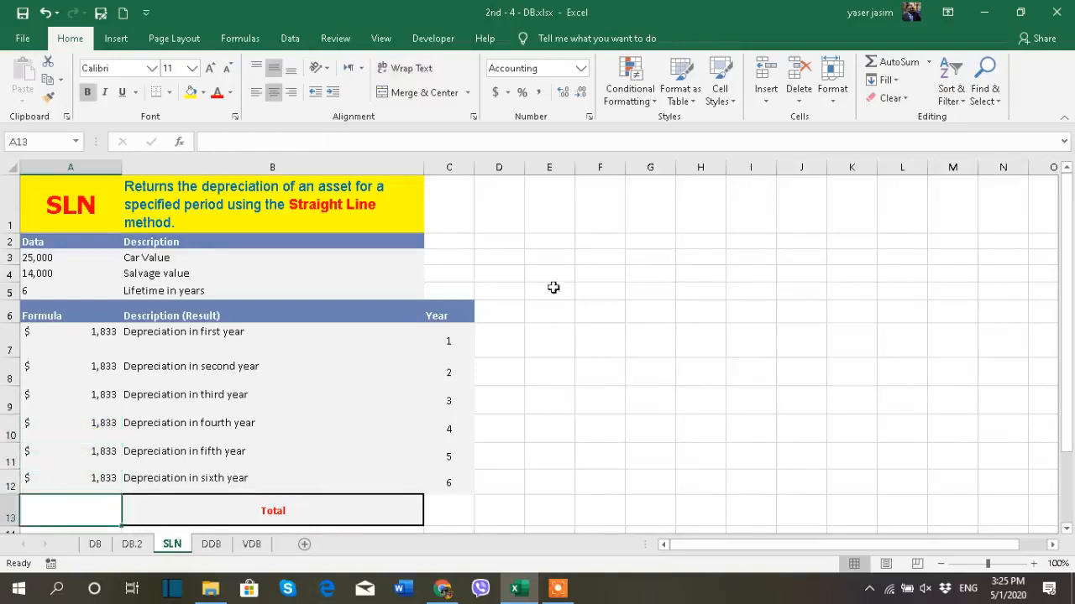
click(872, 62)
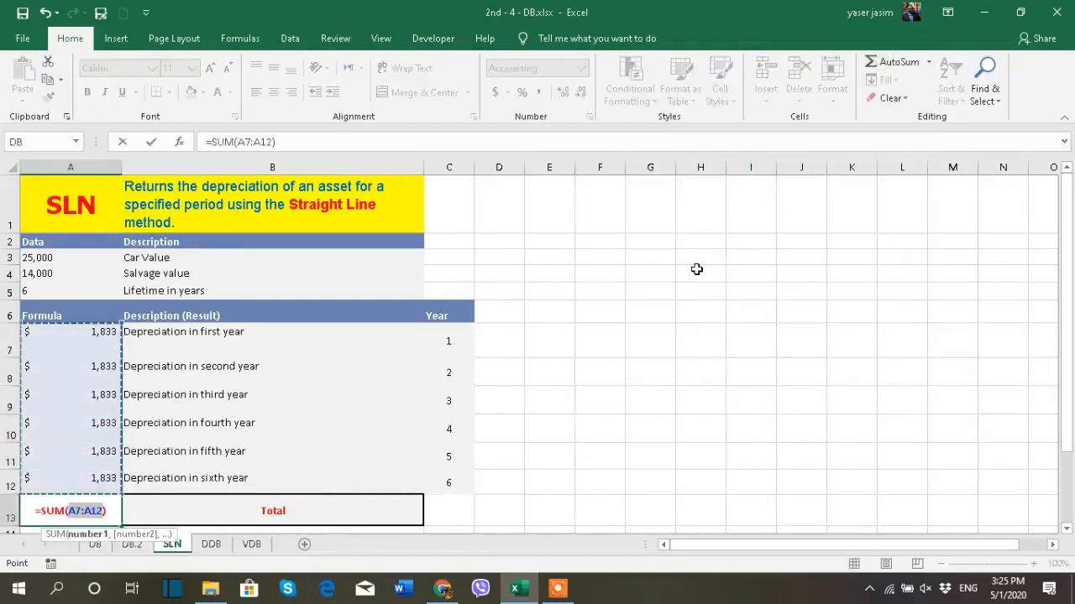
key(Return)
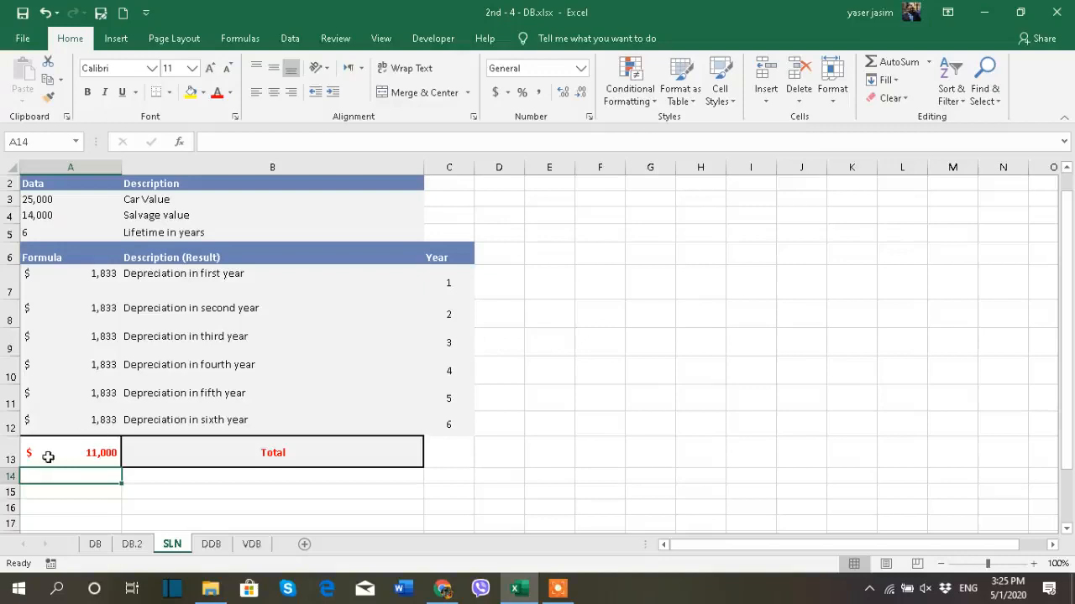
click(52, 257)
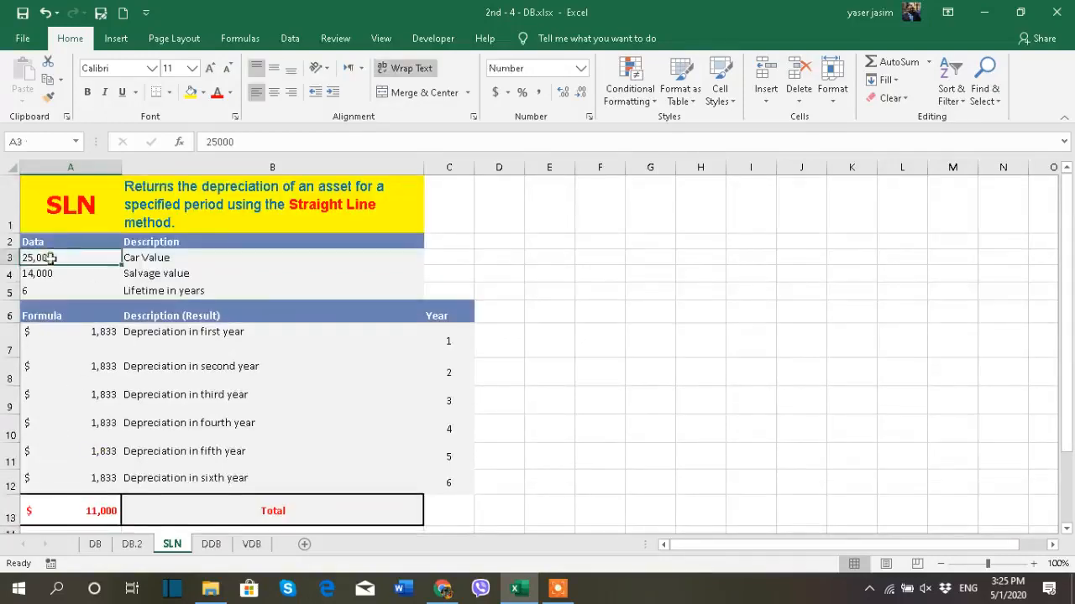
click(53, 275)
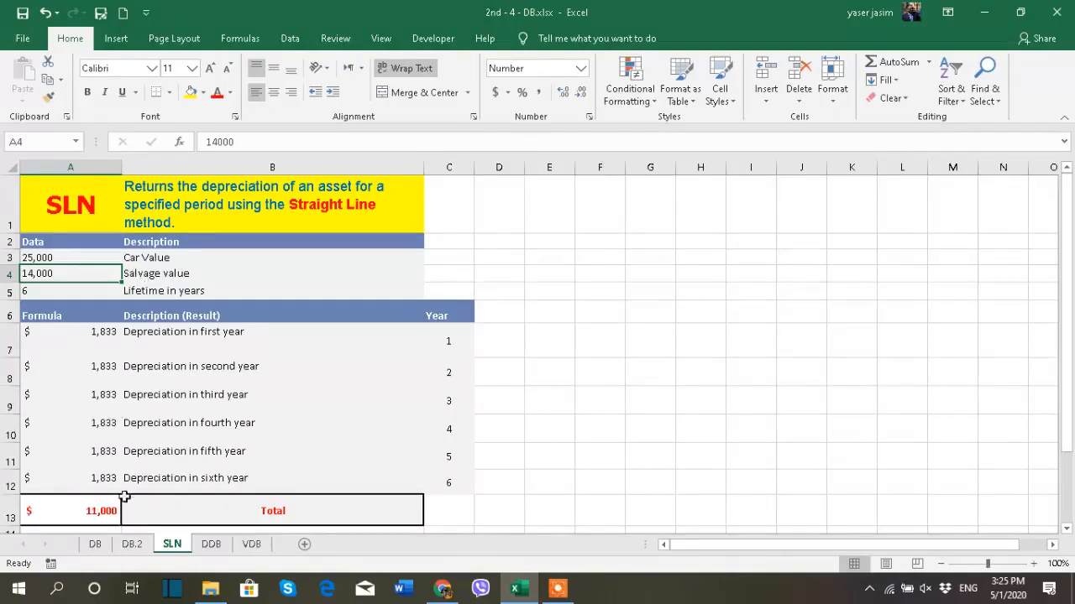
- Compare the yearly depreciation amounts and totals on the DB sheet with those on the SLN sheet
click(96, 544)
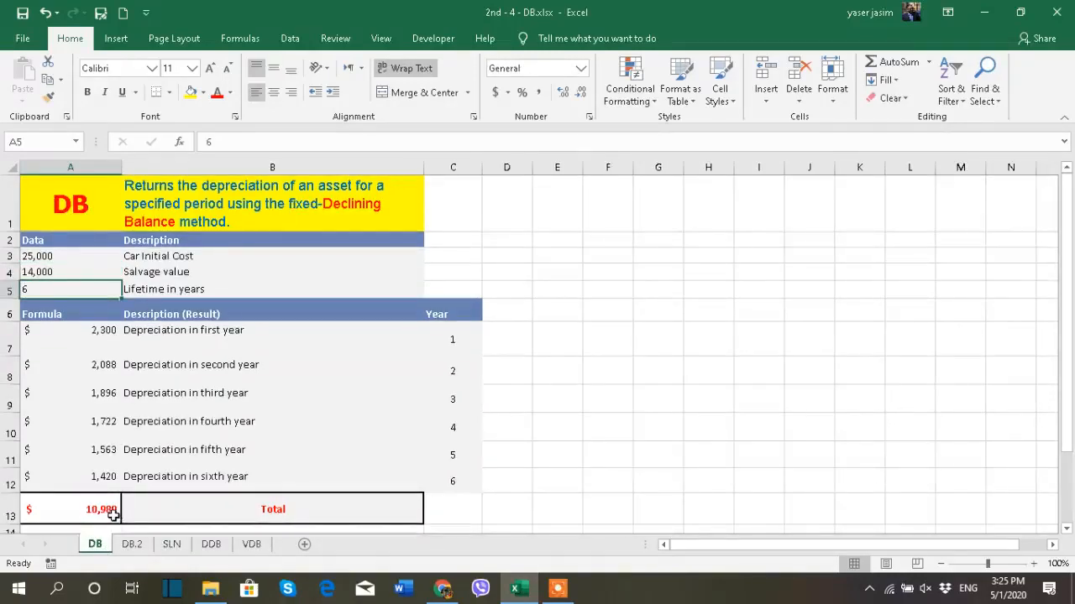
click(172, 546)
click(96, 545)
click(171, 545)
click(95, 545)
click(170, 544)
click(95, 545)
click(172, 545)
click(95, 545)
click(172, 545)
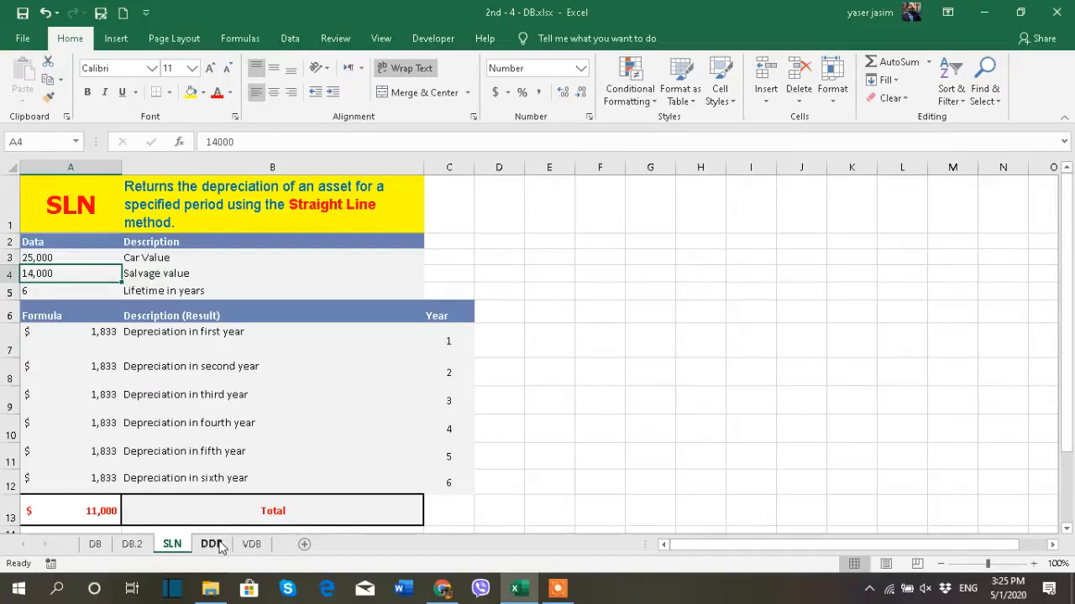
- View the VDB and DDB sheets briefly and return to the SLN sheet
click(256, 545)
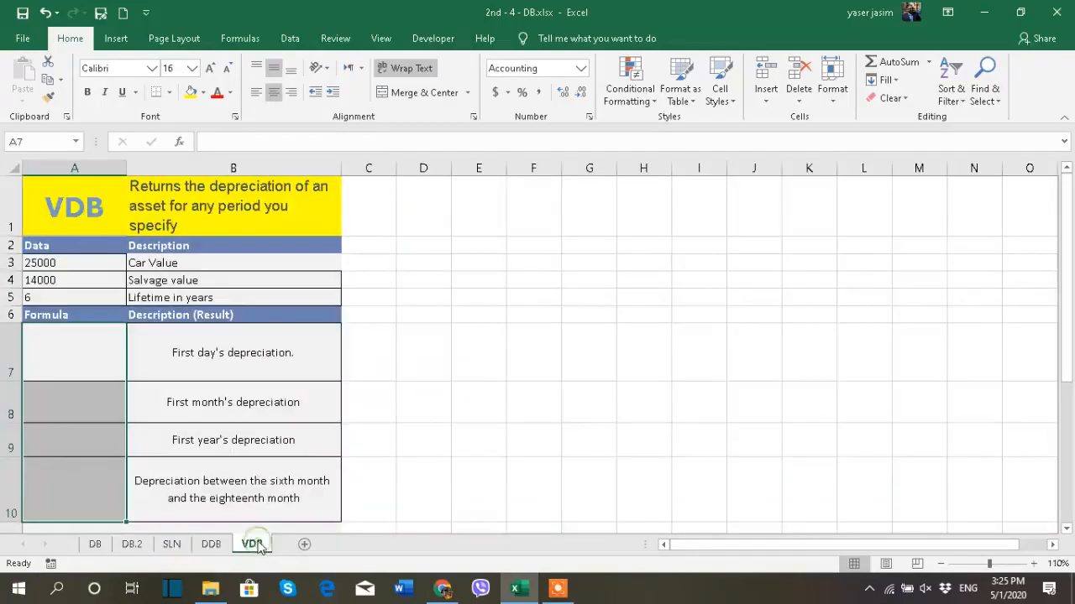
click(203, 544)
click(169, 545)
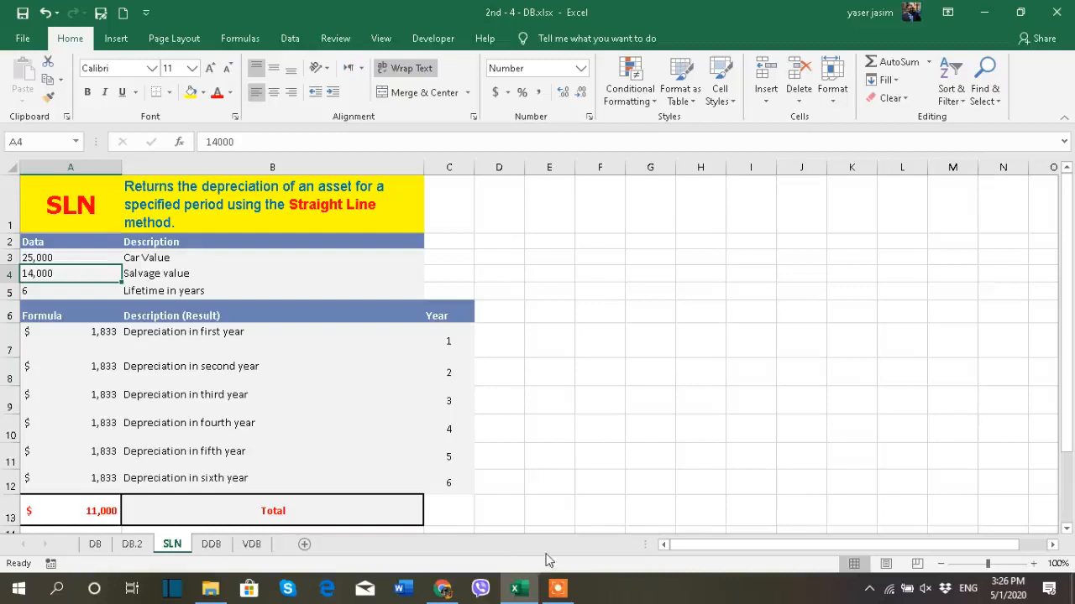
mouse_move(558, 593)
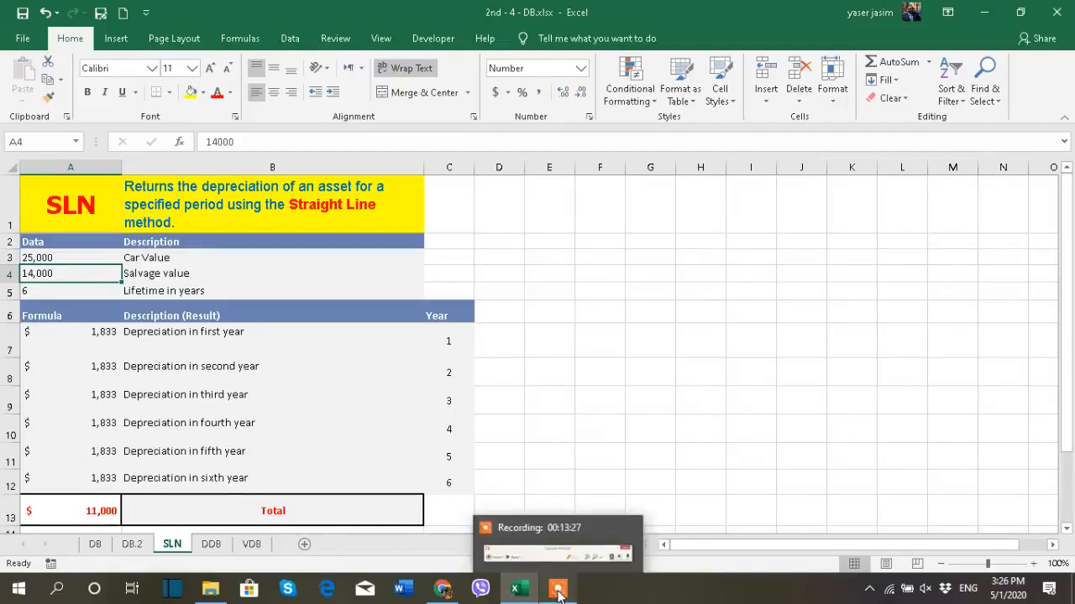